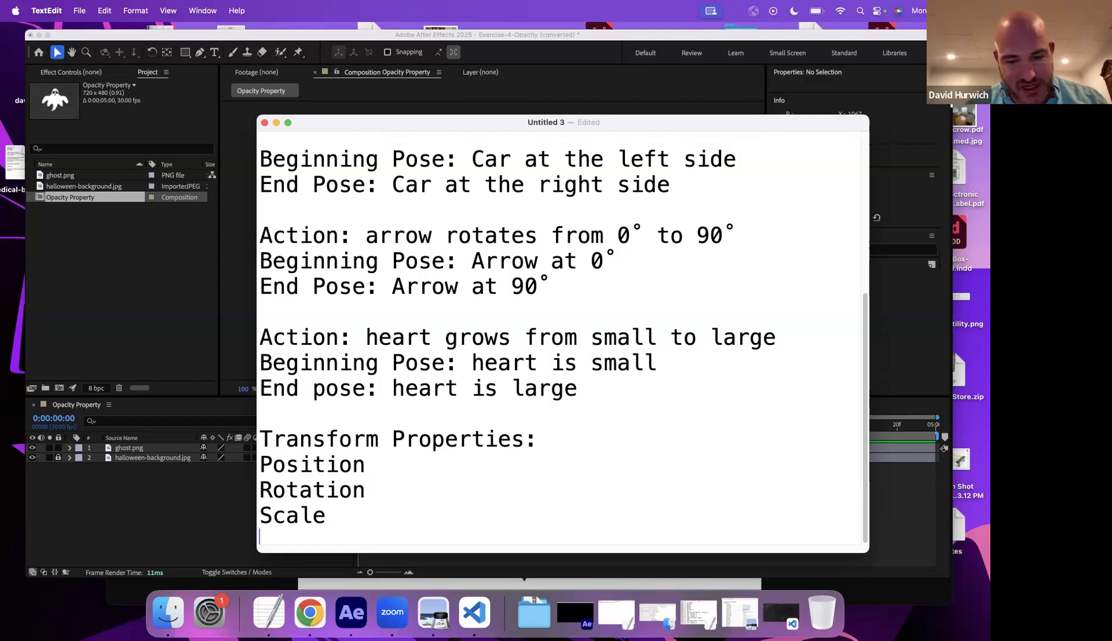
- Add Opacity to the list of transform properties in the notes
{"action": "type", "text": "opacity"}
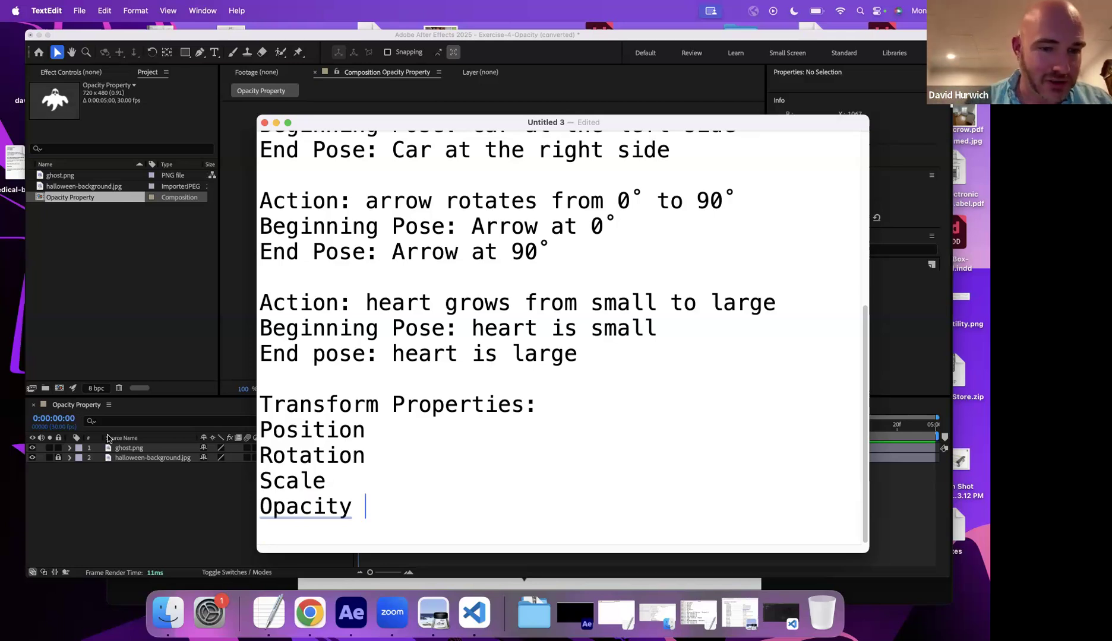
{"action": "left_click", "coordinate": [141, 486]}
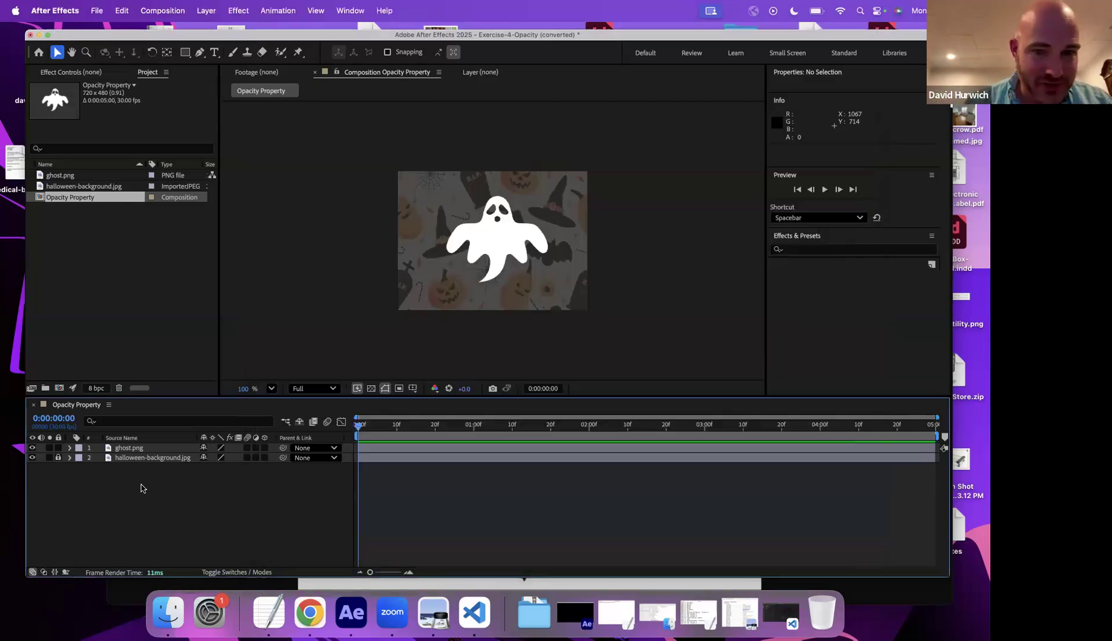
- Toggle the background and ghost layers' visibility off and back on to compare them
{"action": "left_click", "coordinate": [58, 457]}
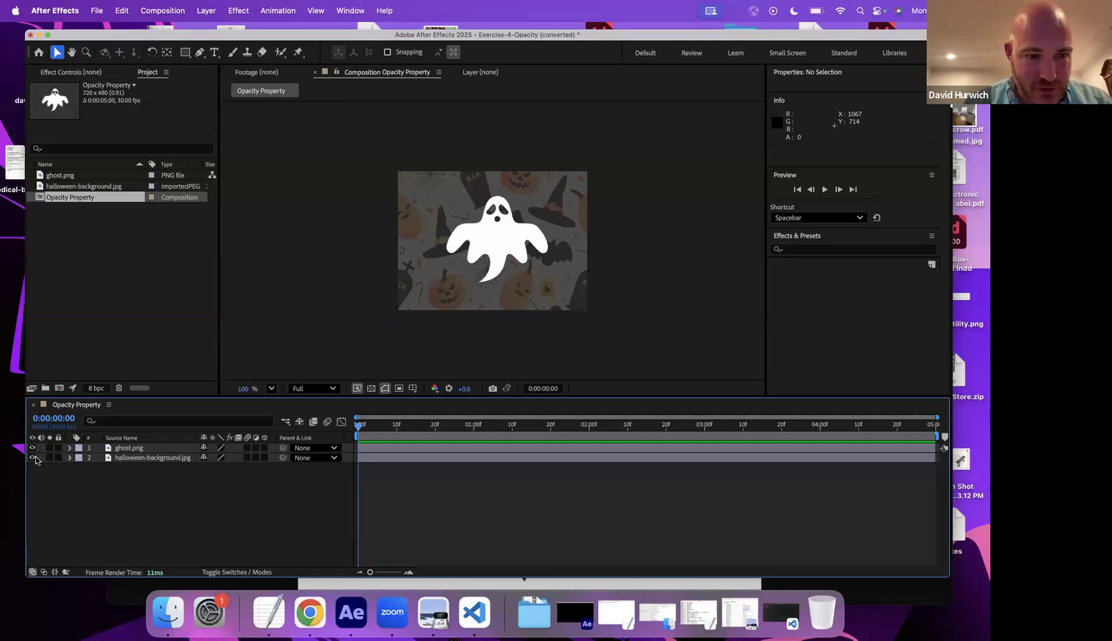
{"action": "left_click", "coordinate": [32, 458]}
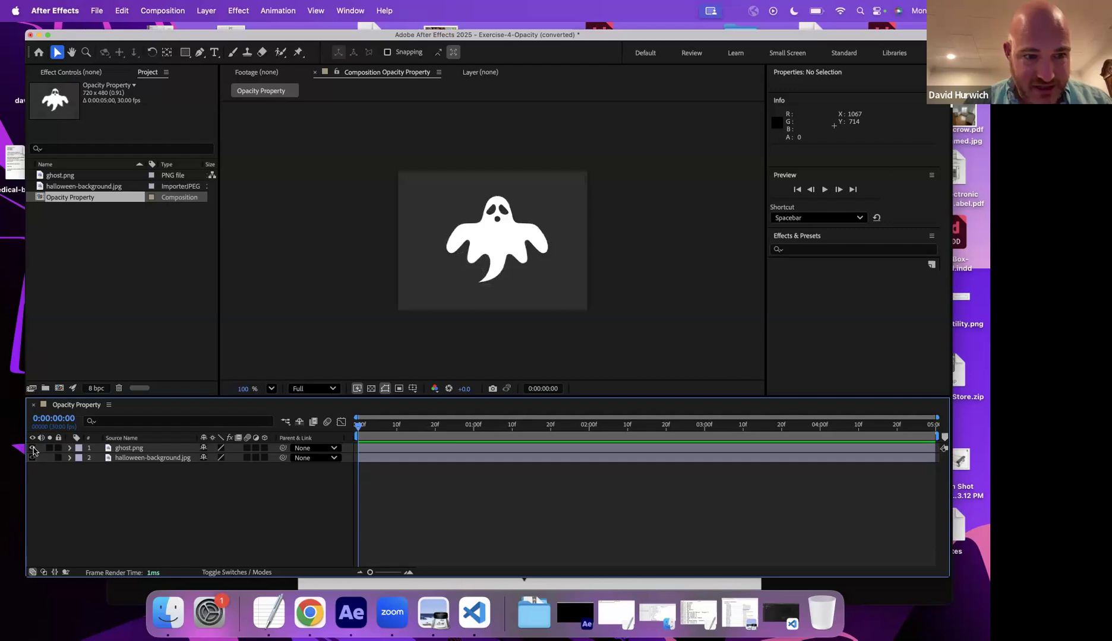
{"action": "left_click", "coordinate": [32, 448]}
{"action": "left_click", "coordinate": [32, 458]}
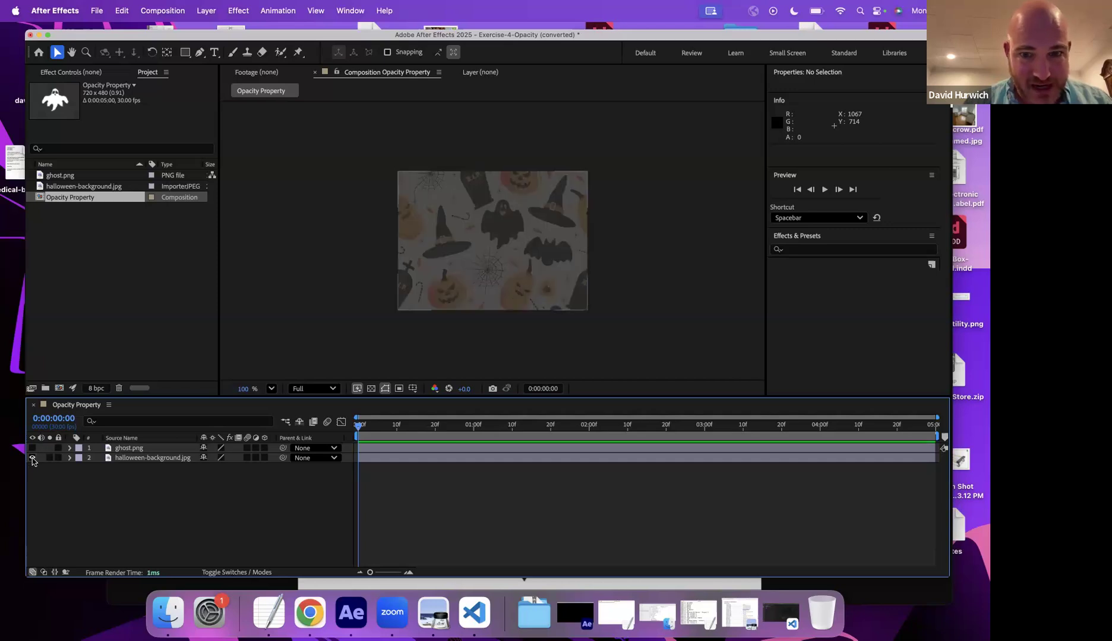
{"action": "left_click", "coordinate": [32, 447]}
- Select the ghost layer and expand its Transform properties
{"action": "left_click", "coordinate": [126, 449]}
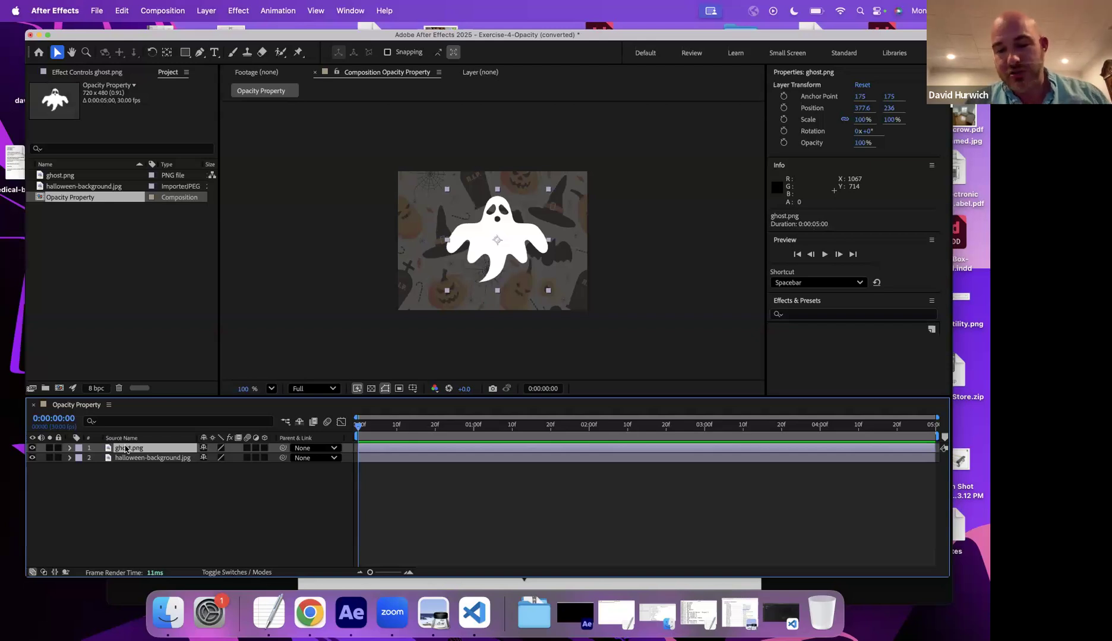
{"action": "left_click", "coordinate": [69, 449]}
{"action": "left_click", "coordinate": [81, 459]}
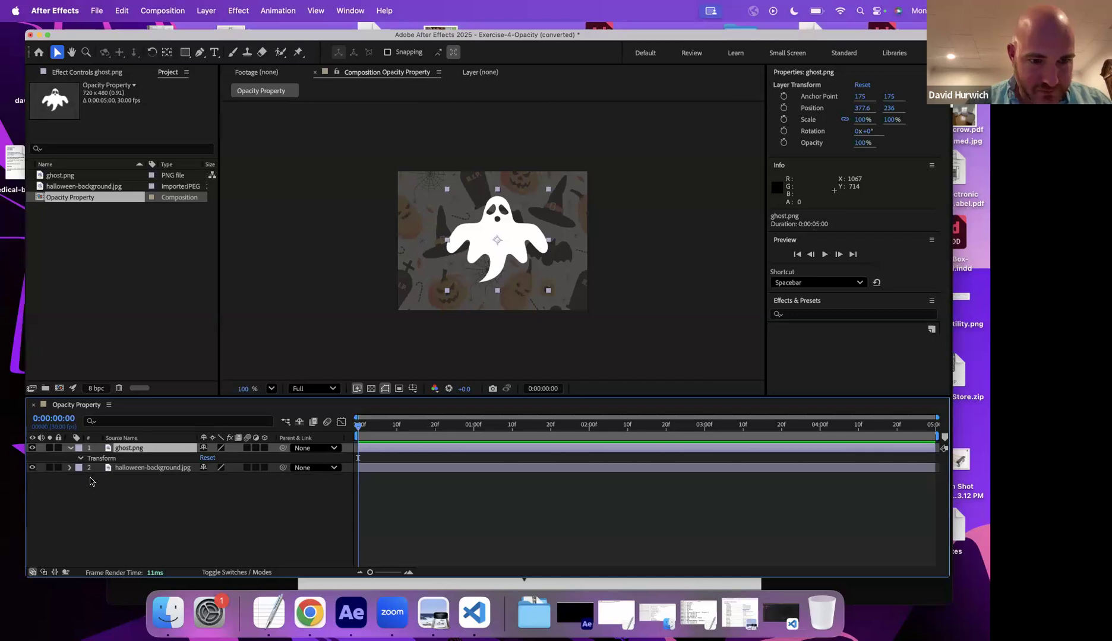
{"action": "left_click", "coordinate": [118, 508]}
{"action": "left_click_drag", "start_coordinate": [207, 507], "coordinate": [232, 507]}
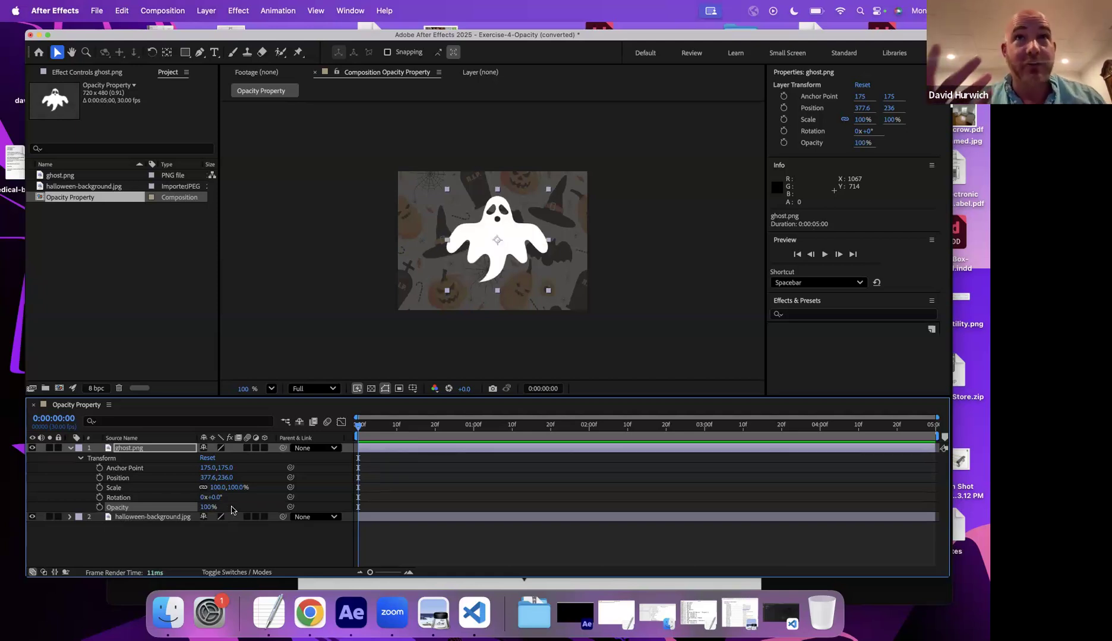
- Set the ghost layer's opacity to 0% and deselect the layer
{"action": "left_click", "coordinate": [204, 507]}
{"action": "type", "text": "0"}
{"action": "key", "text": "Return"}
{"action": "key", "text": "super+shift+a"}
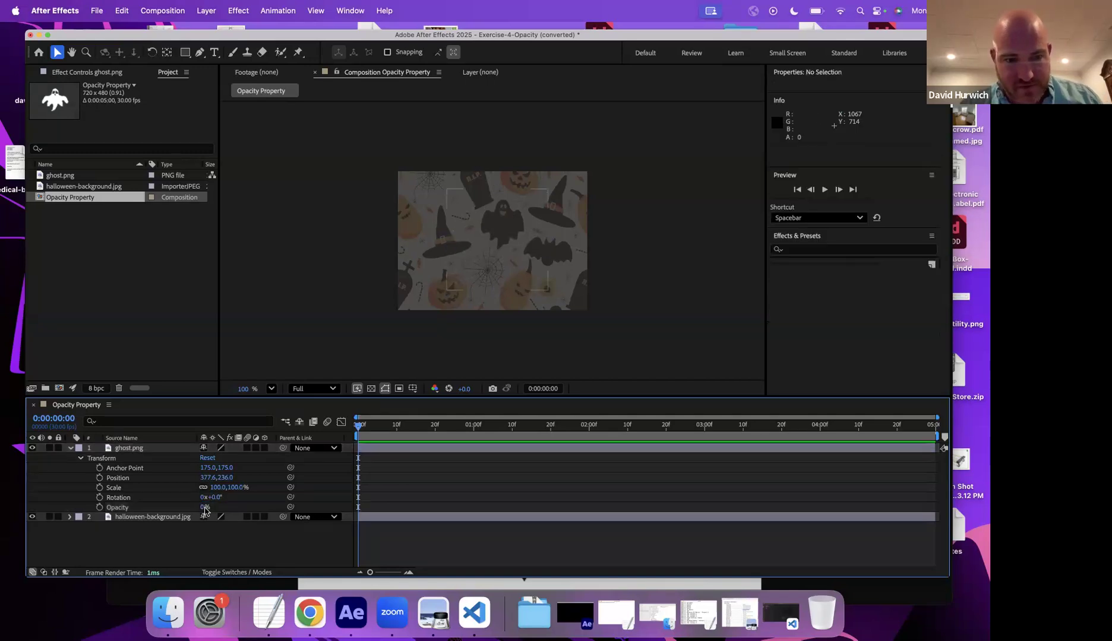
- Set the ghost's opacity to 50%, then scrub it down to 0%
{"action": "left_click", "coordinate": [204, 508]}
{"action": "type", "text": "50"}
{"action": "key", "text": "Return"}
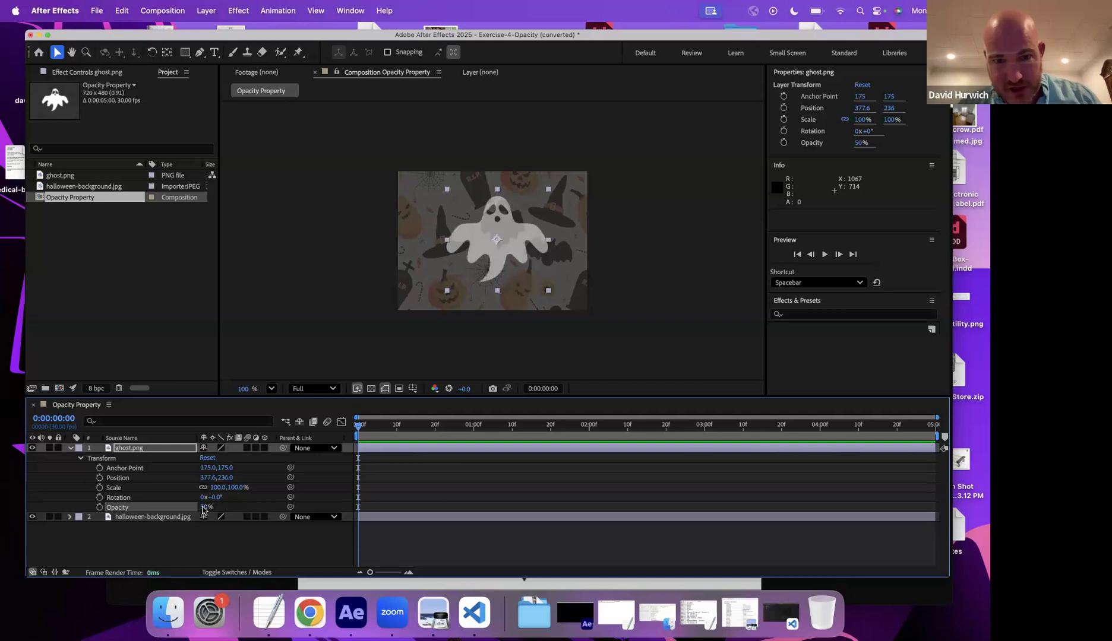
{"action": "left_click_drag", "start_coordinate": [199, 507], "coordinate": [63, 490]}
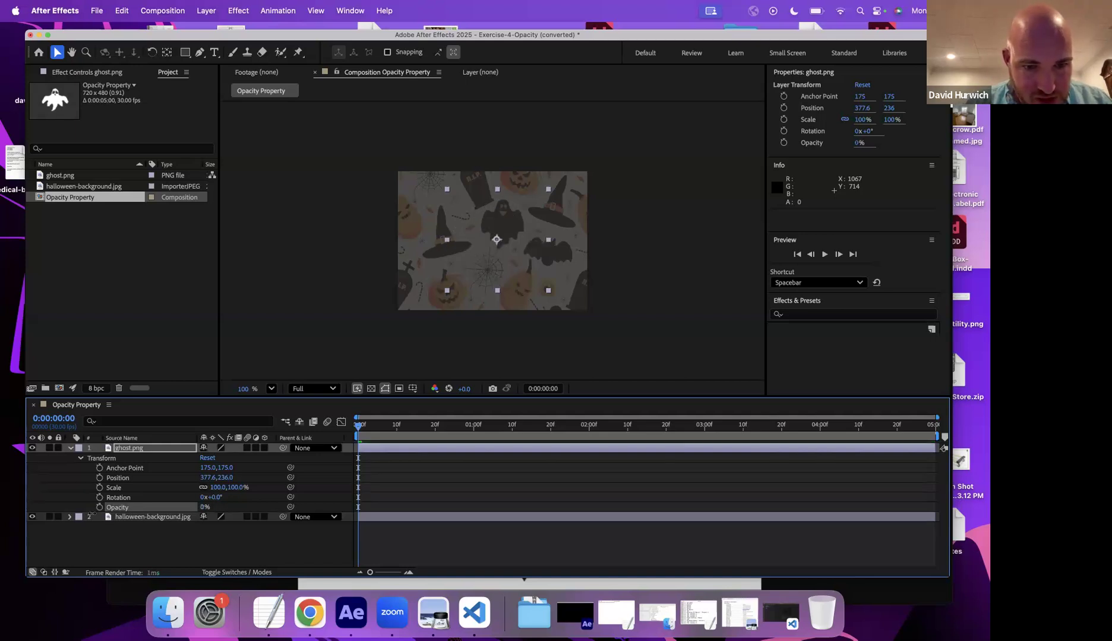
- Show only the ghost layer's Opacity property and scrub it up to 100%
{"action": "key", "text": "t"}
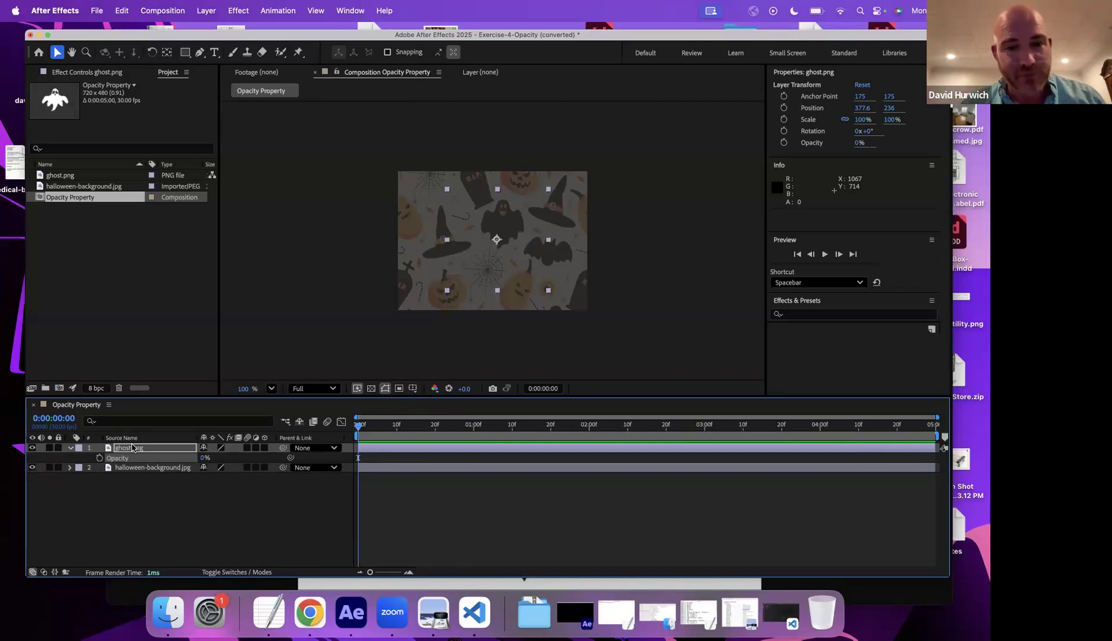
{"action": "left_click_drag", "start_coordinate": [206, 458], "coordinate": [453, 454]}
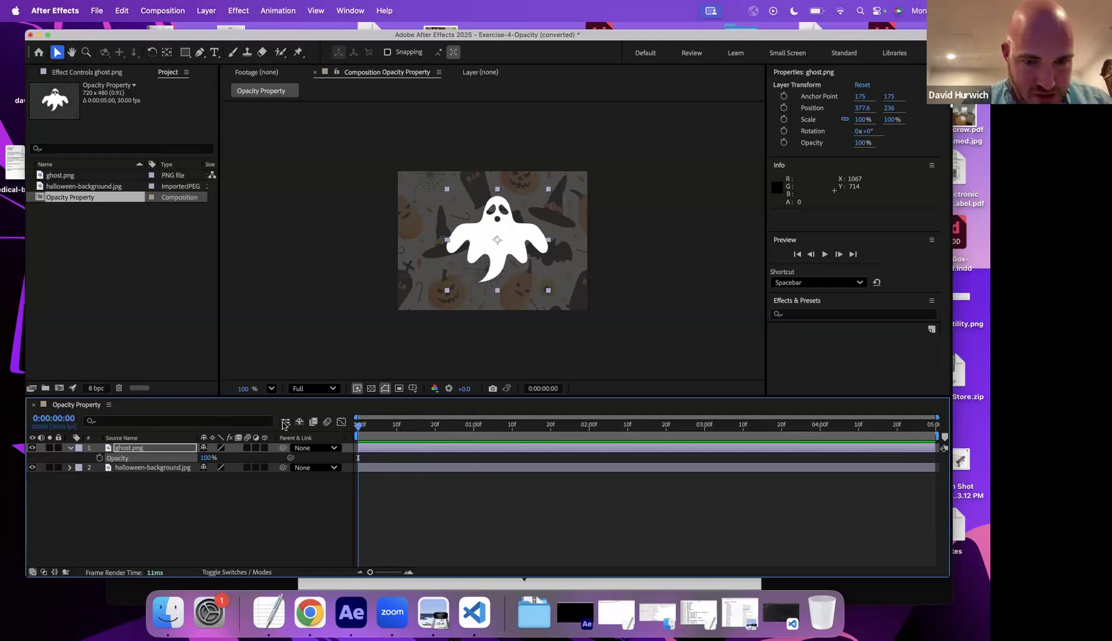
- Move the playhead to the start and set an Opacity keyframe at 100%
{"action": "left_click", "coordinate": [412, 424]}
{"action": "left_click_drag", "start_coordinate": [427, 431], "coordinate": [356, 429]}
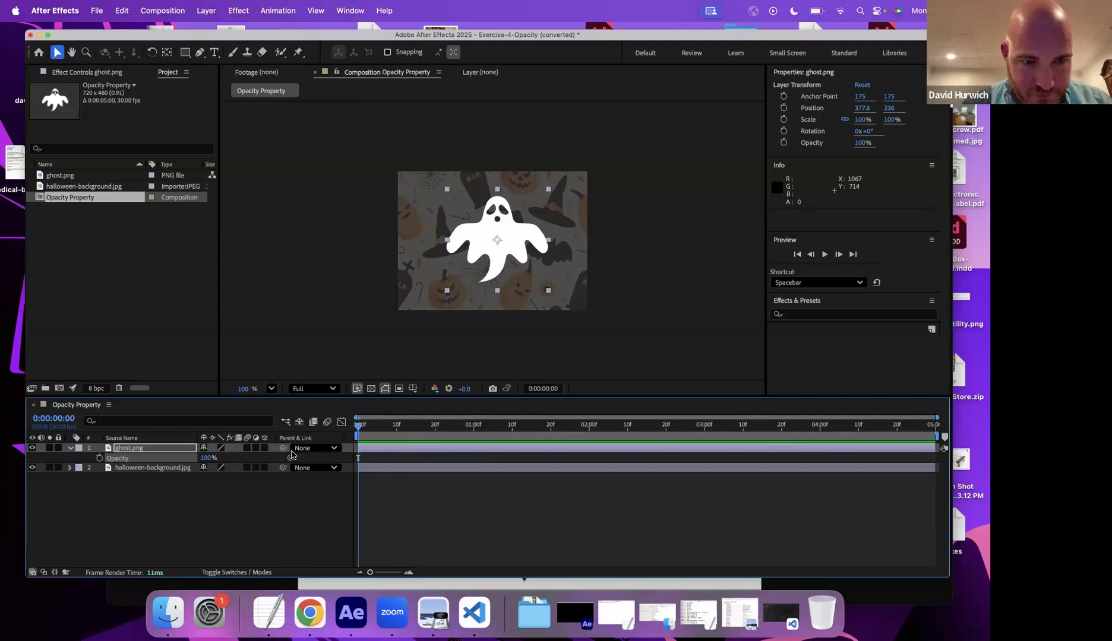
{"action": "left_click", "coordinate": [99, 458]}
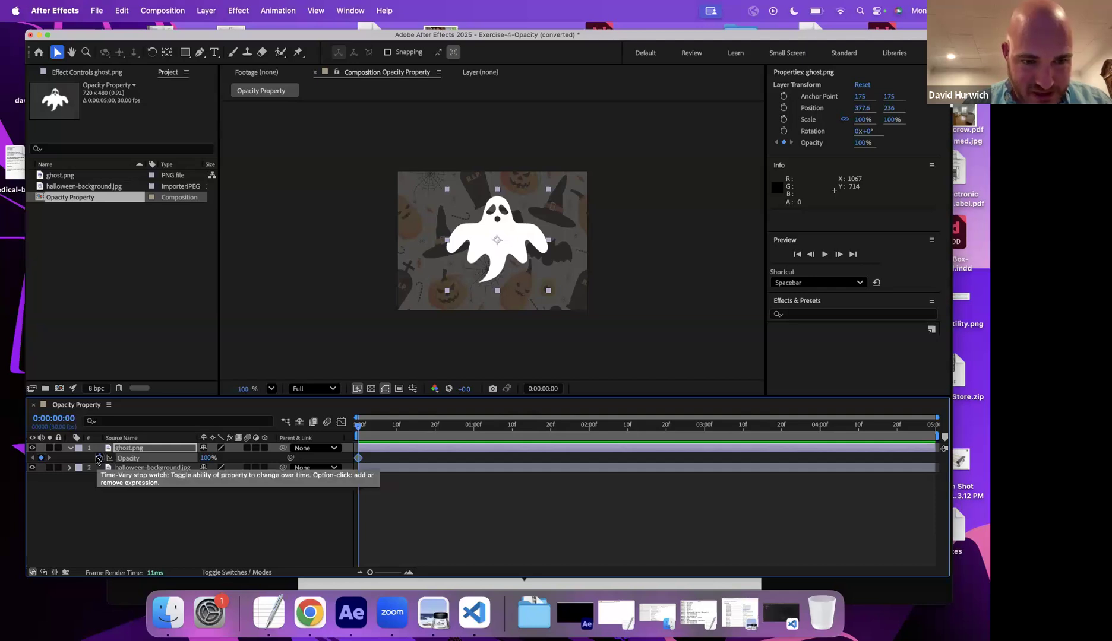
- Move to 2 seconds and scrub the ghost's opacity to 0% to add a second keyframe
{"action": "left_click", "coordinate": [589, 426]}
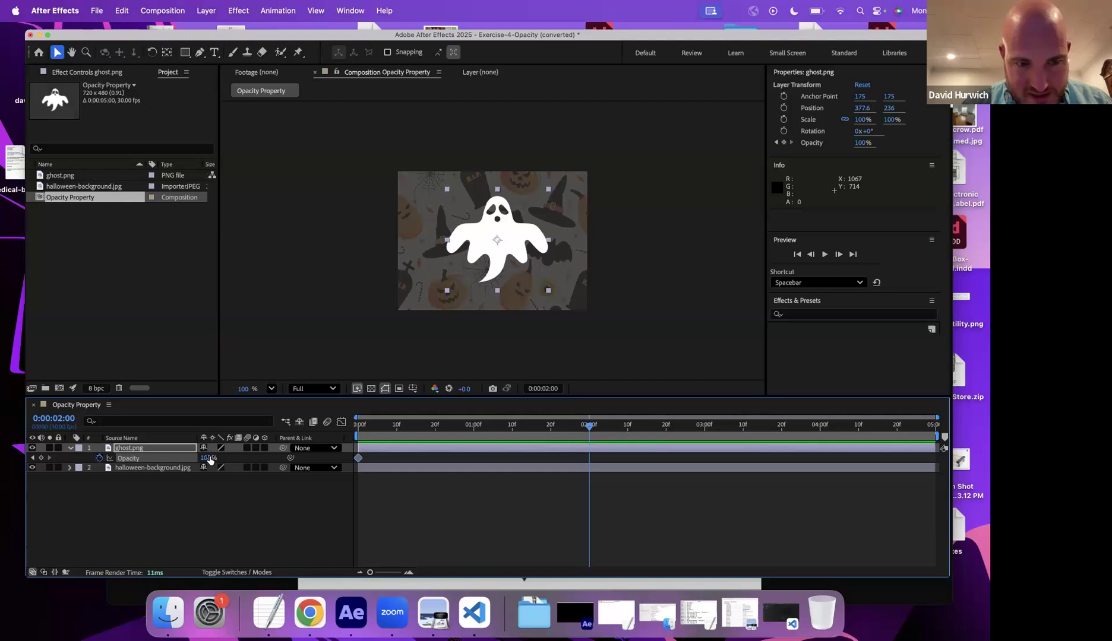
{"action": "left_click_drag", "start_coordinate": [198, 458], "coordinate": [111, 465]}
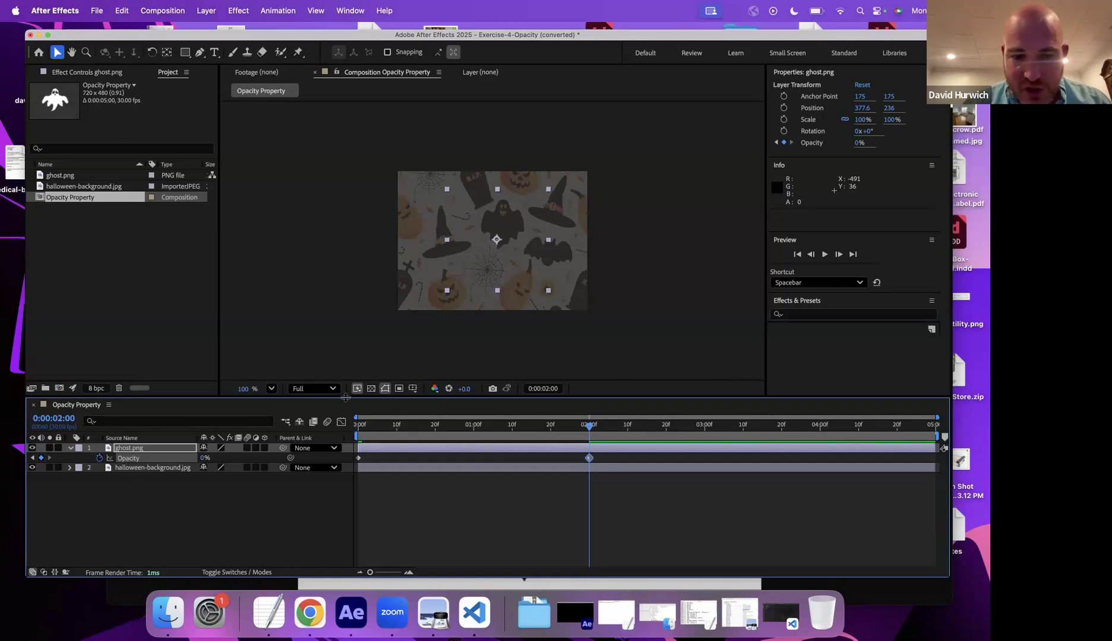
- Scrub the playhead from the start to review the fade
{"action": "key", "text": "Home"}
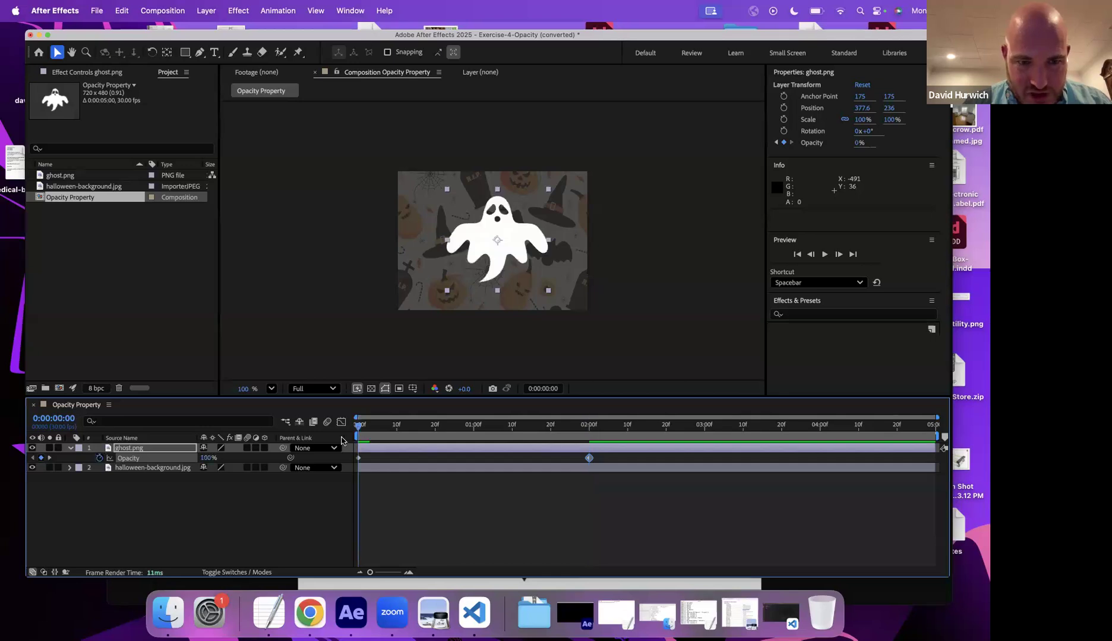
{"action": "left_click_drag", "start_coordinate": [492, 446], "coordinate": [587, 444]}
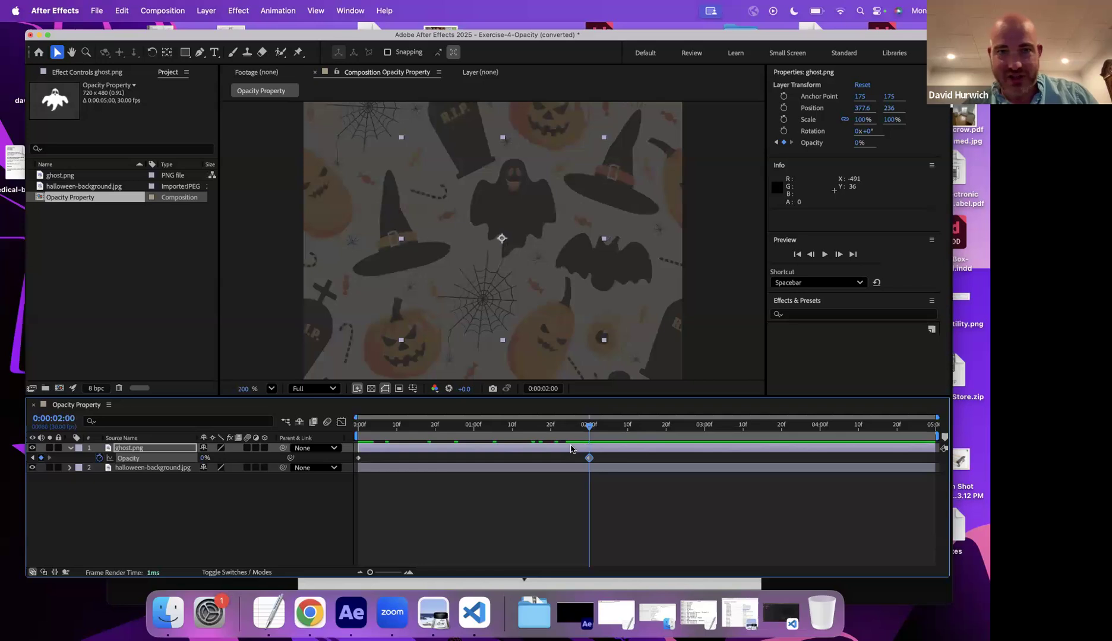
- Calculate 100/2 with Spotlight
{"action": "left_click", "coordinate": [303, 623]}
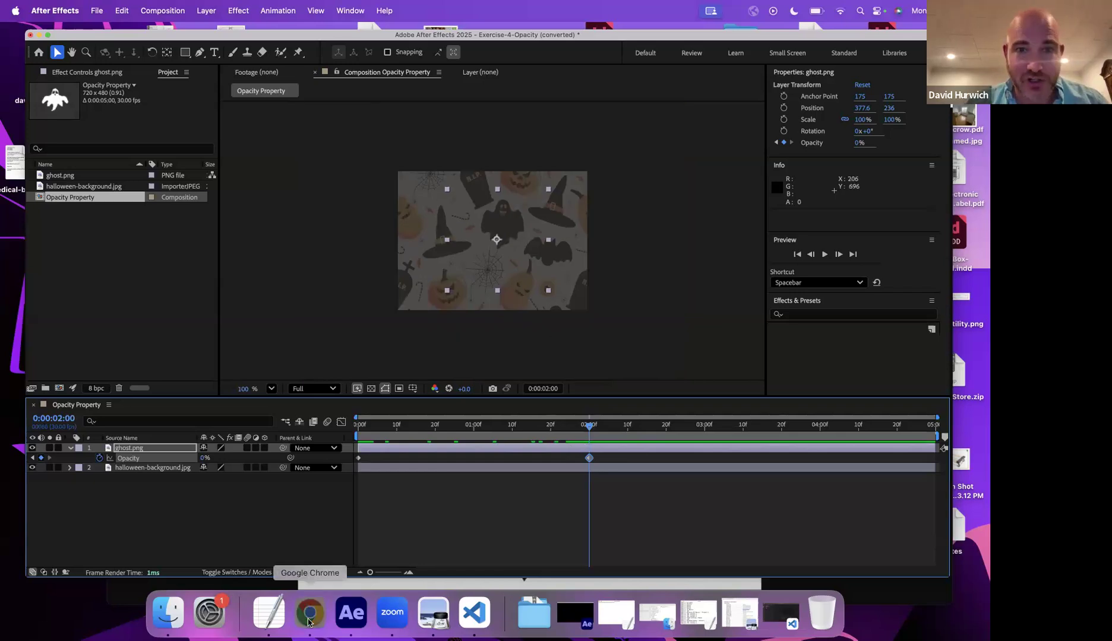
{"action": "key", "text": "super+space"}
{"action": "type", "text": "100"}
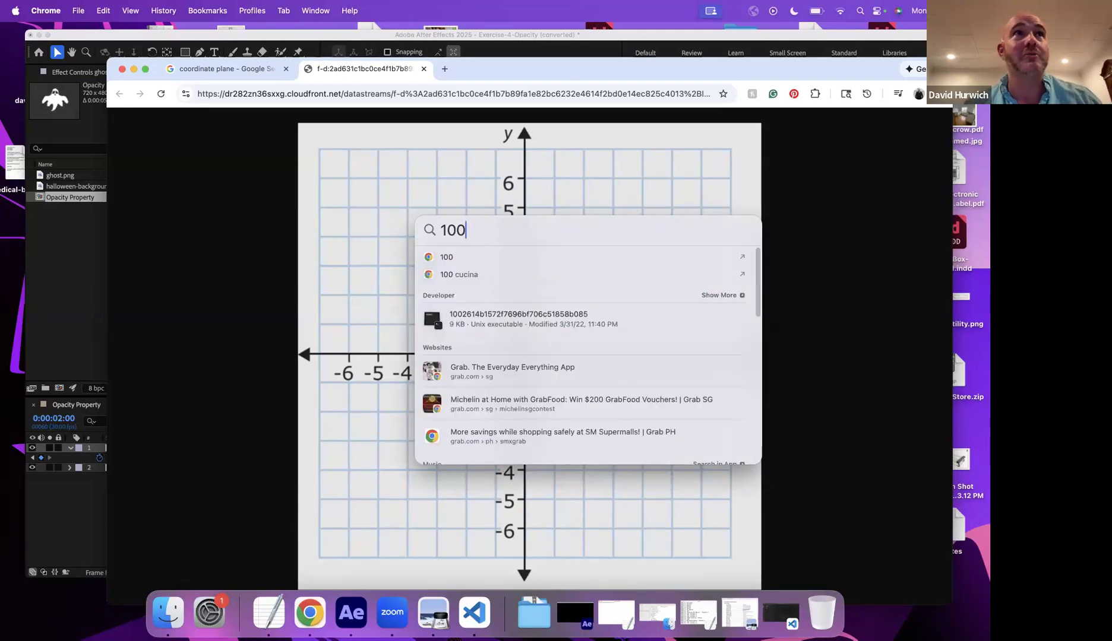
{"action": "key", "text": "Escape"}
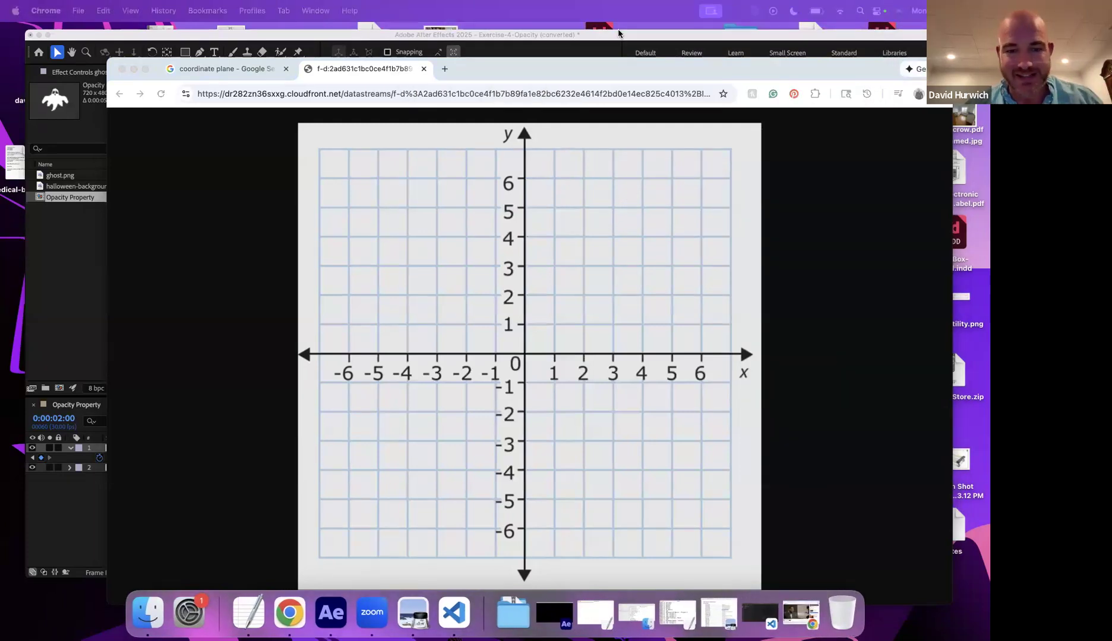
{"action": "key", "text": "super+space"}
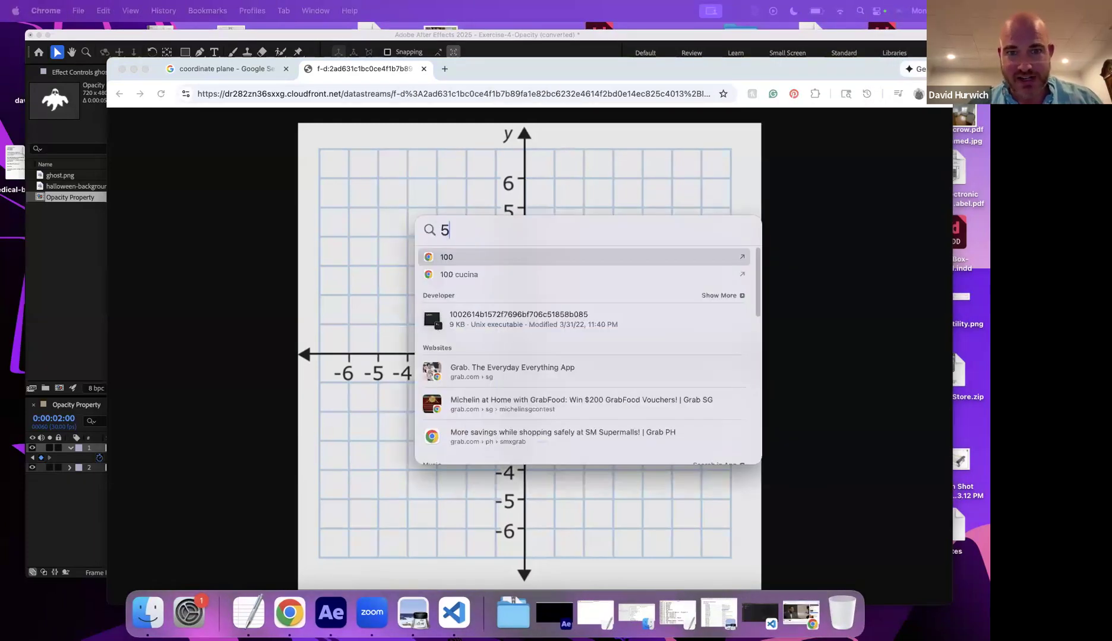
{"action": "type", "text": "50"}
{"action": "key", "text": "BackSpace"}
{"action": "key", "text": "BackSpace"}
{"action": "type", "text": "100.2"}
{"action": "key", "text": "BackSpace"}
{"action": "key", "text": "BackSpace"}
{"action": "type", "text": "/2"}
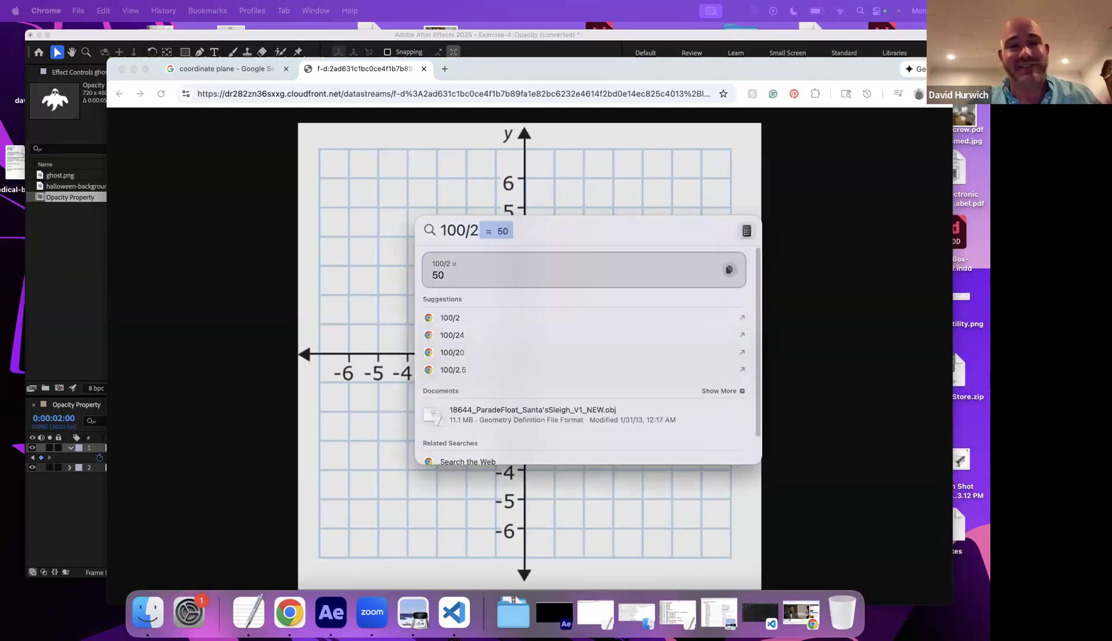
- Play the opacity animation from the start to preview the ghost fading out
{"action": "left_click", "coordinate": [65, 502]}
{"action": "left_click_drag", "start_coordinate": [382, 429], "coordinate": [323, 437]}
{"action": "key", "text": "space"}
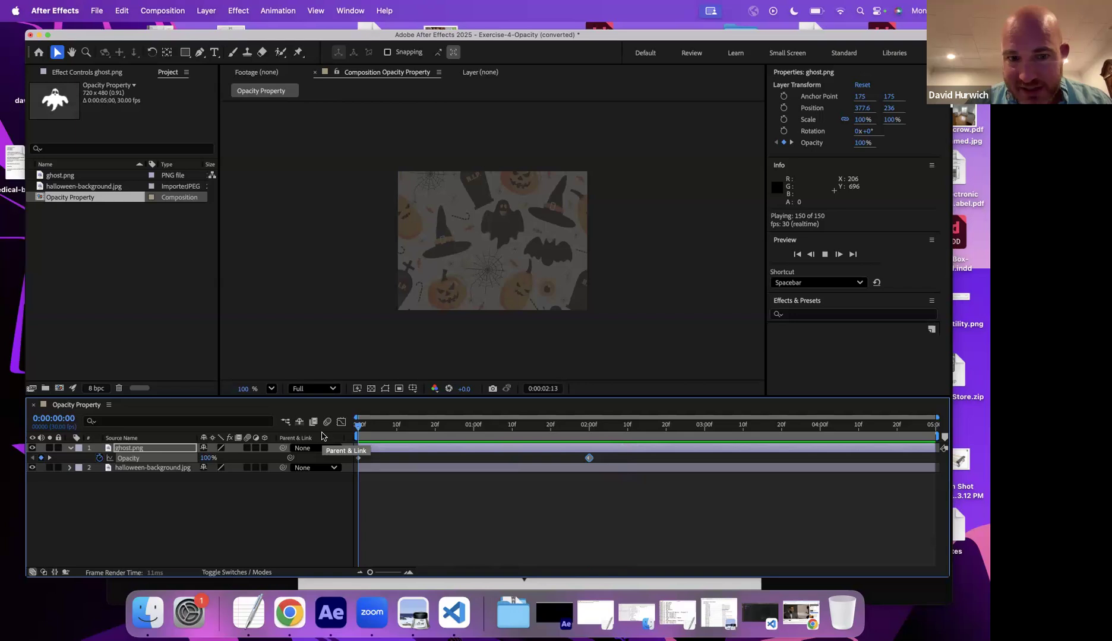
{"action": "key", "text": "space"}
{"action": "key", "text": "space"}
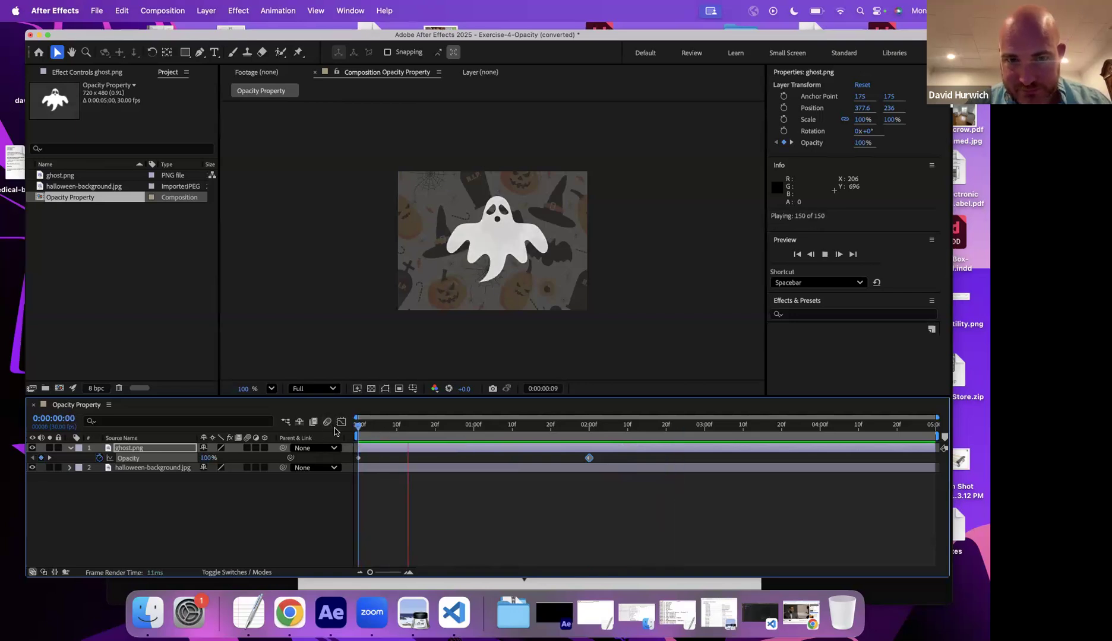
{"action": "key", "text": "space"}
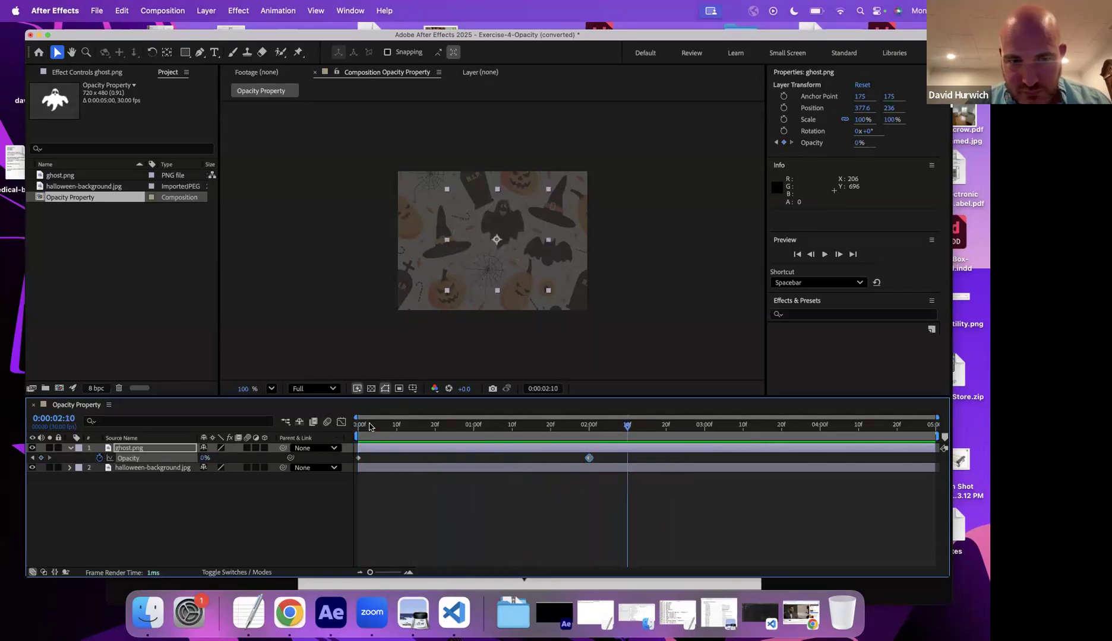
{"action": "key", "text": "space"}
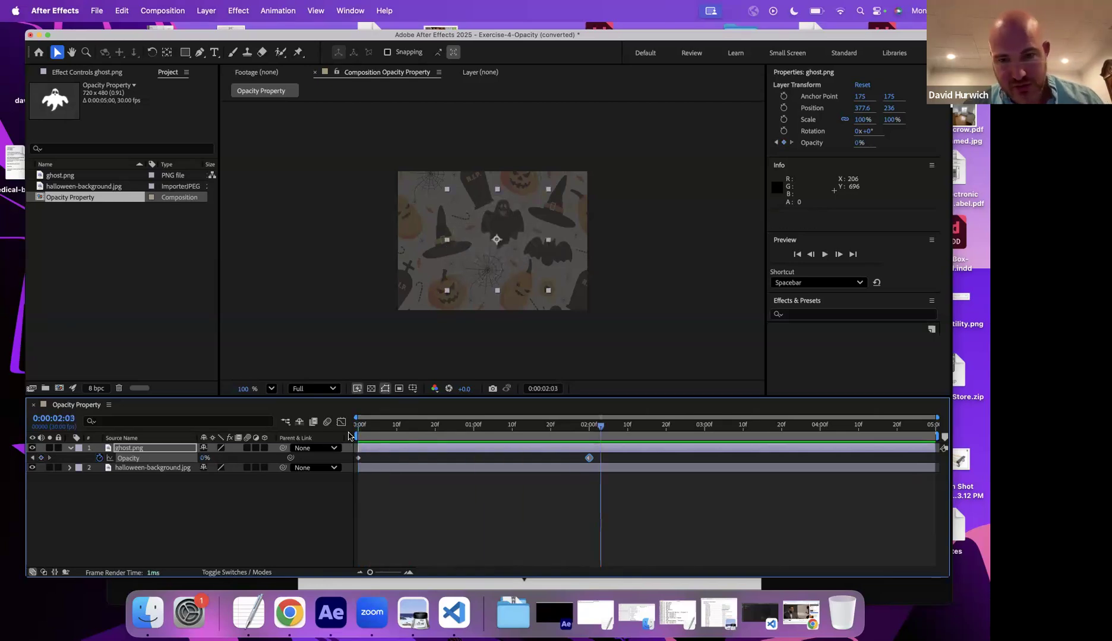
- Save the project, then open Exercise-5-Anchor-Point.aep and accept the conversion notice
{"action": "key", "text": "super+shift+s"}
{"action": "left_click", "coordinate": [700, 342]}
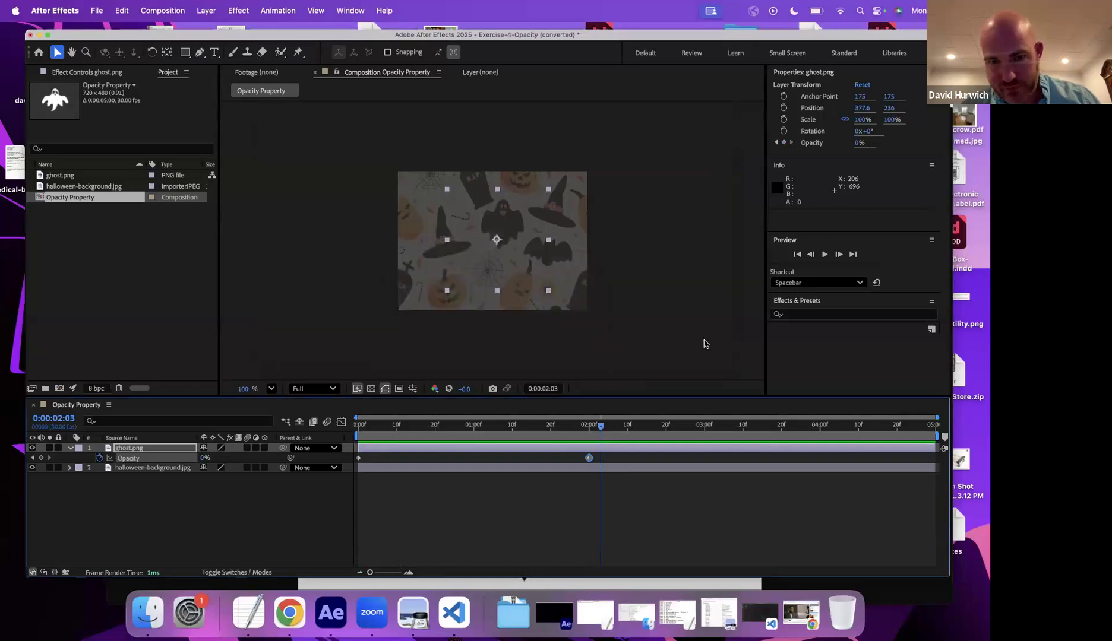
{"action": "key", "text": "super+o"}
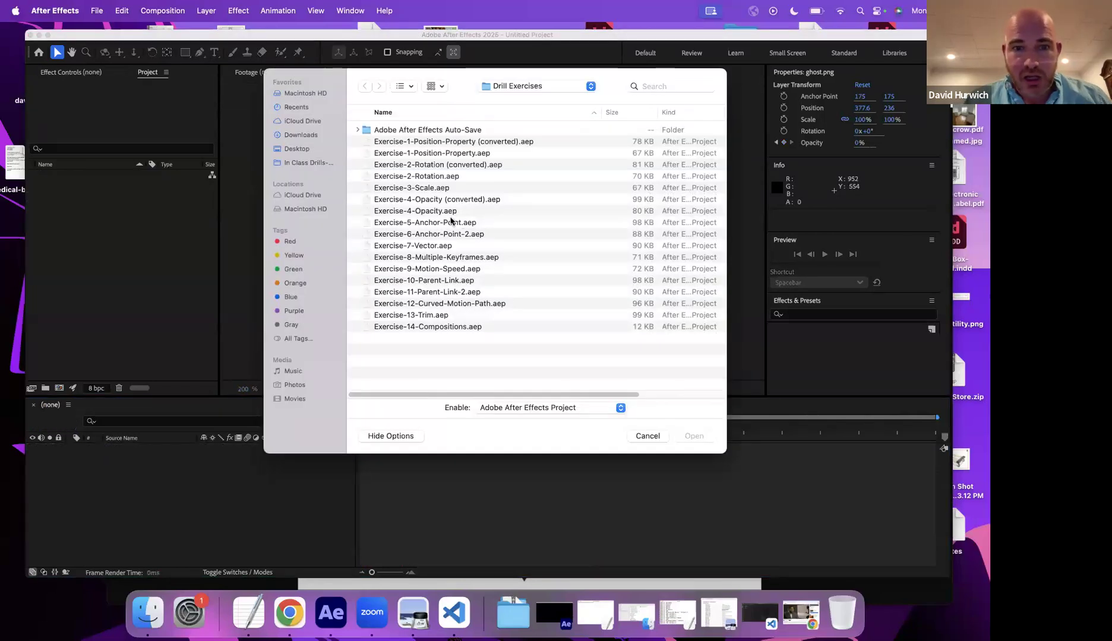
{"action": "double_click", "coordinate": [450, 222]}
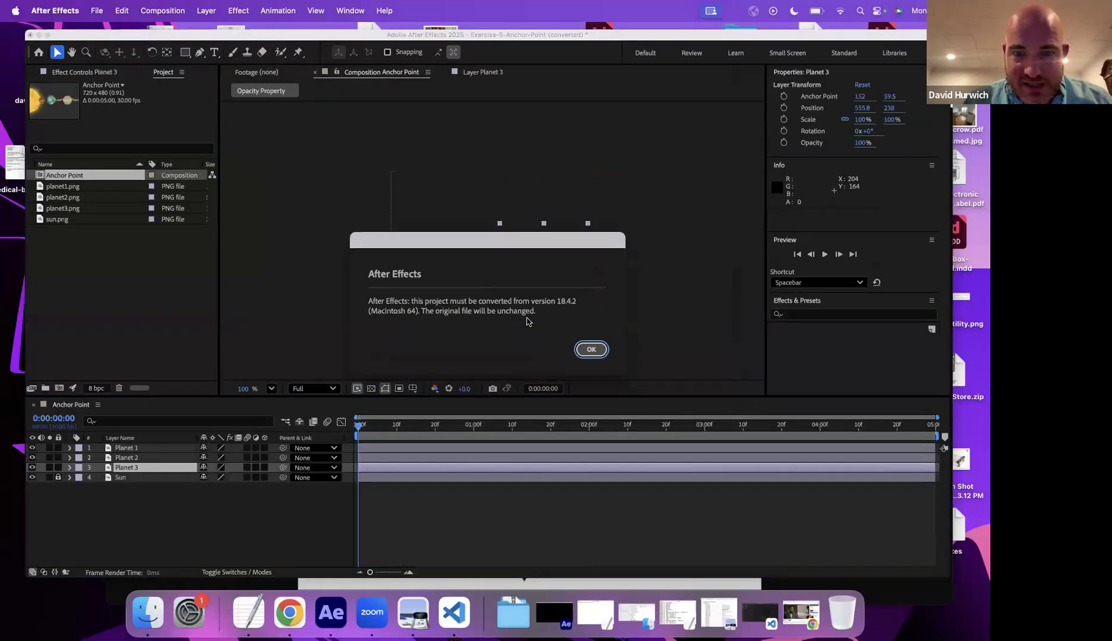
{"action": "left_click", "coordinate": [600, 350]}
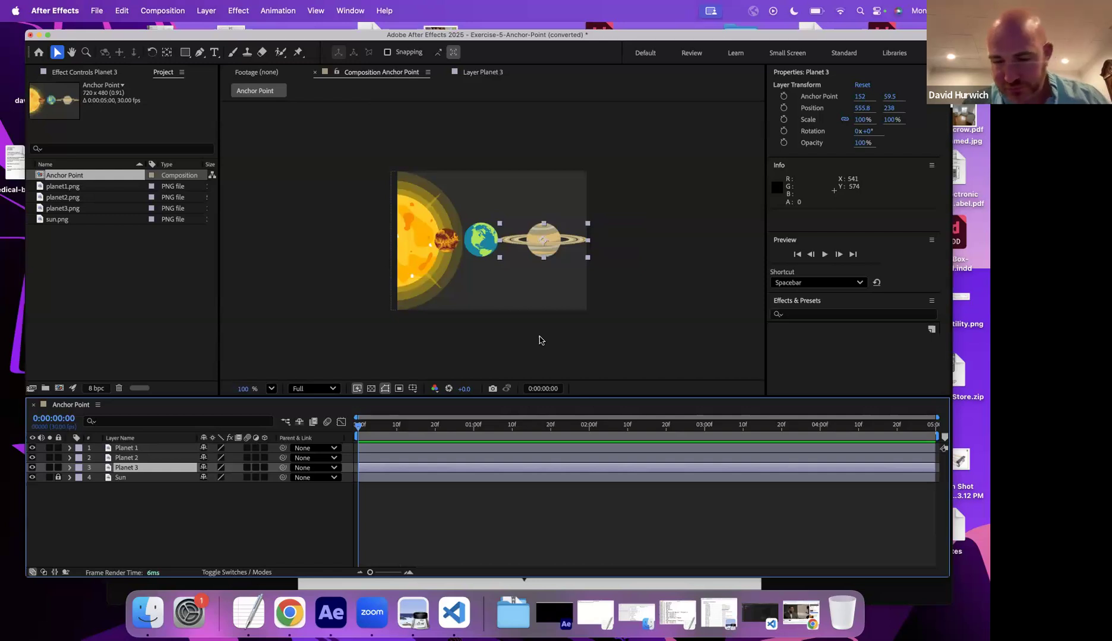
- Zoom the viewer to 200% and hide the Planet 1 and Sun layers
{"action": "key", "text": "period"}
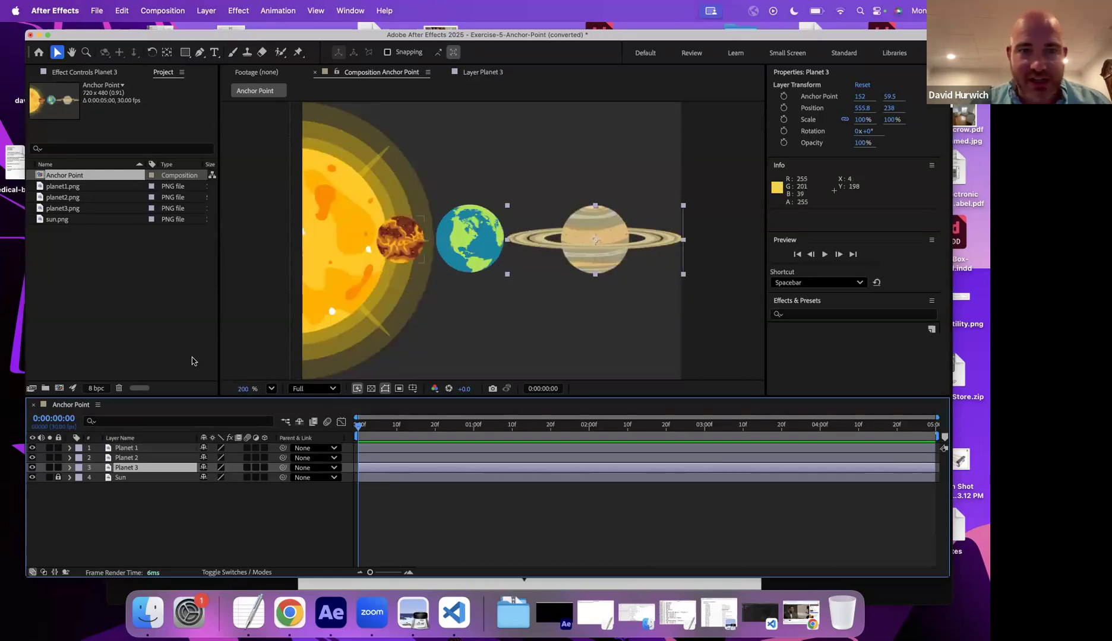
{"action": "left_click", "coordinate": [32, 448]}
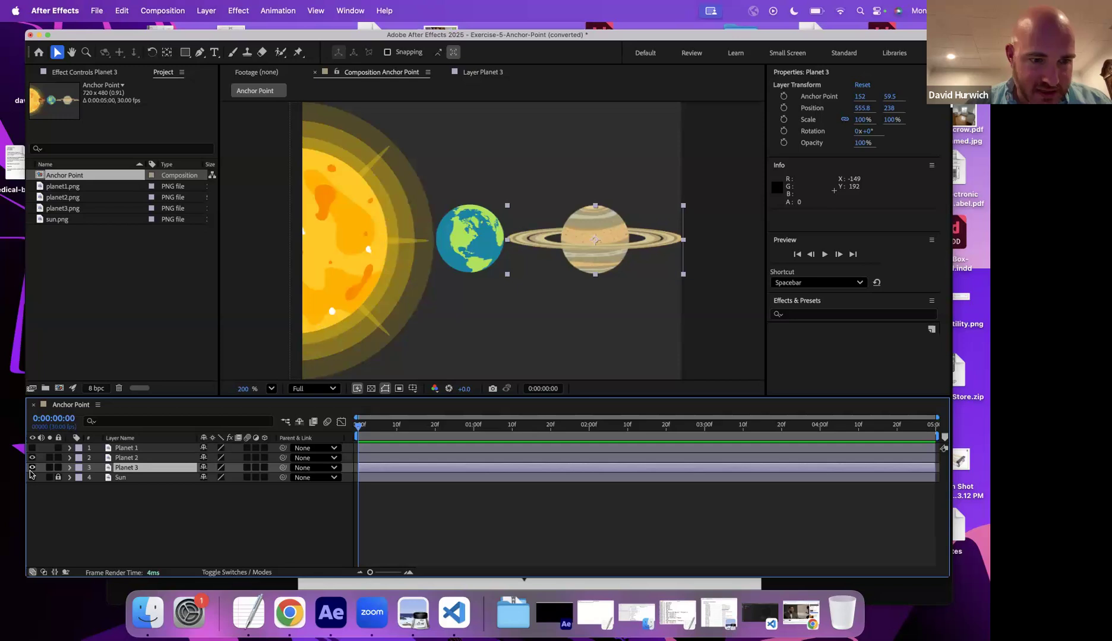
{"action": "left_click", "coordinate": [32, 469]}
{"action": "left_click", "coordinate": [32, 477]}
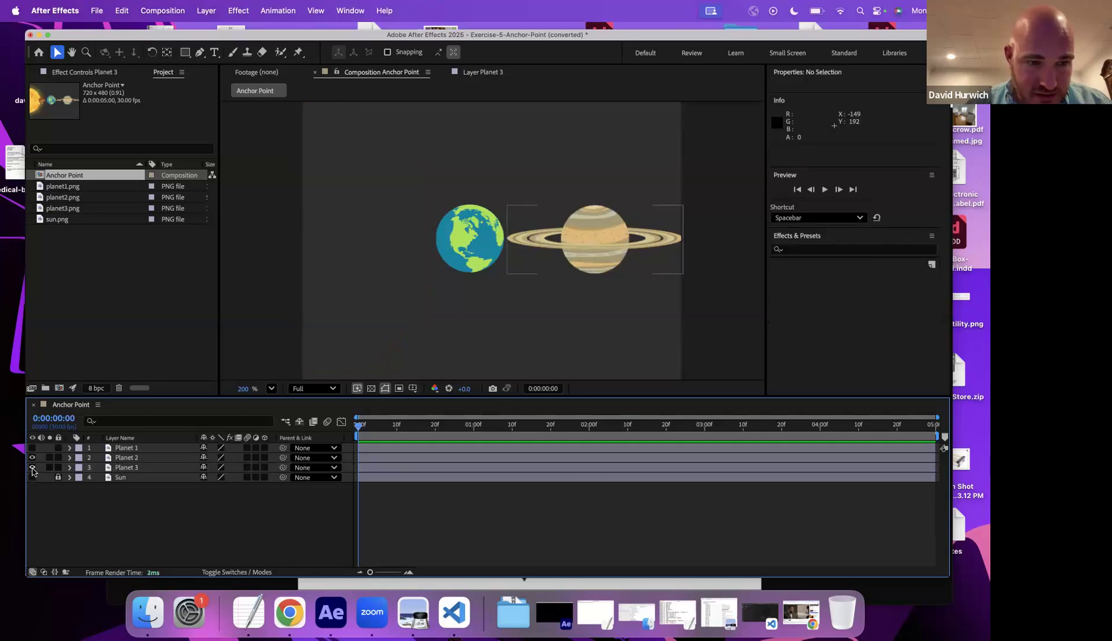
- Hide Planet 2, select Planet 3, and try rotating it, then undo the rotation
{"action": "left_click", "coordinate": [33, 458]}
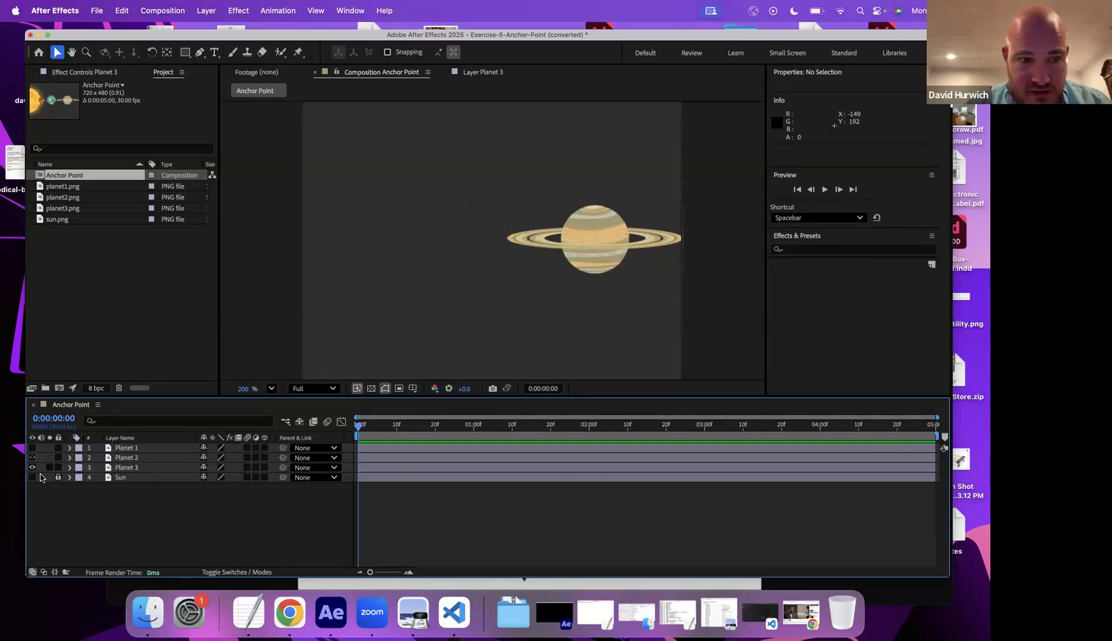
{"action": "left_click", "coordinate": [132, 467]}
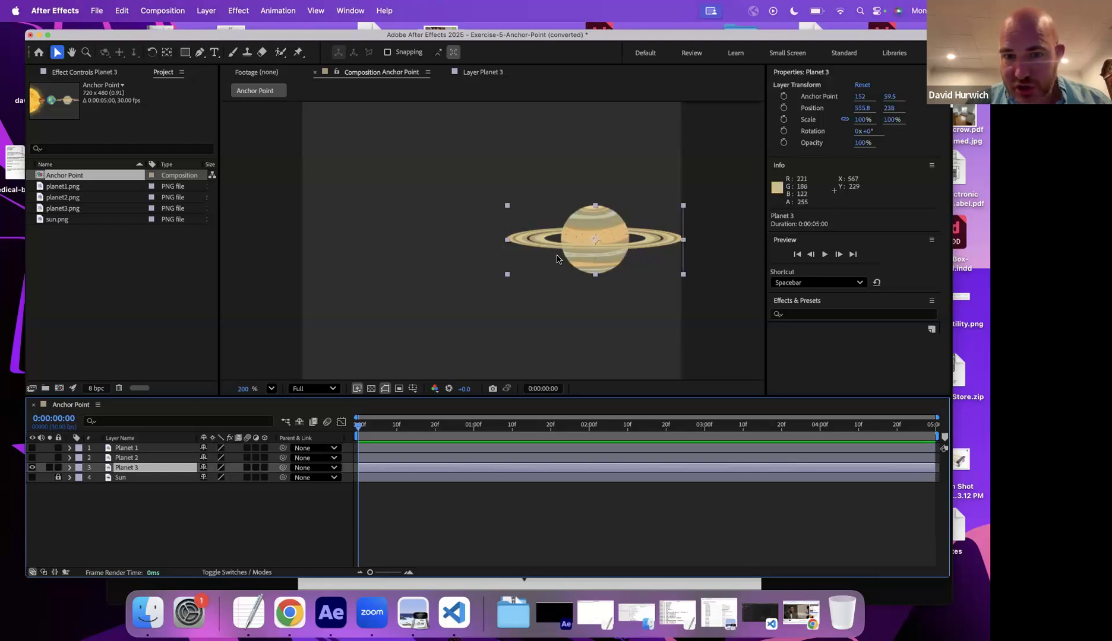
{"action": "key", "text": "r"}
{"action": "left_click_drag", "start_coordinate": [212, 478], "coordinate": [161, 487]}
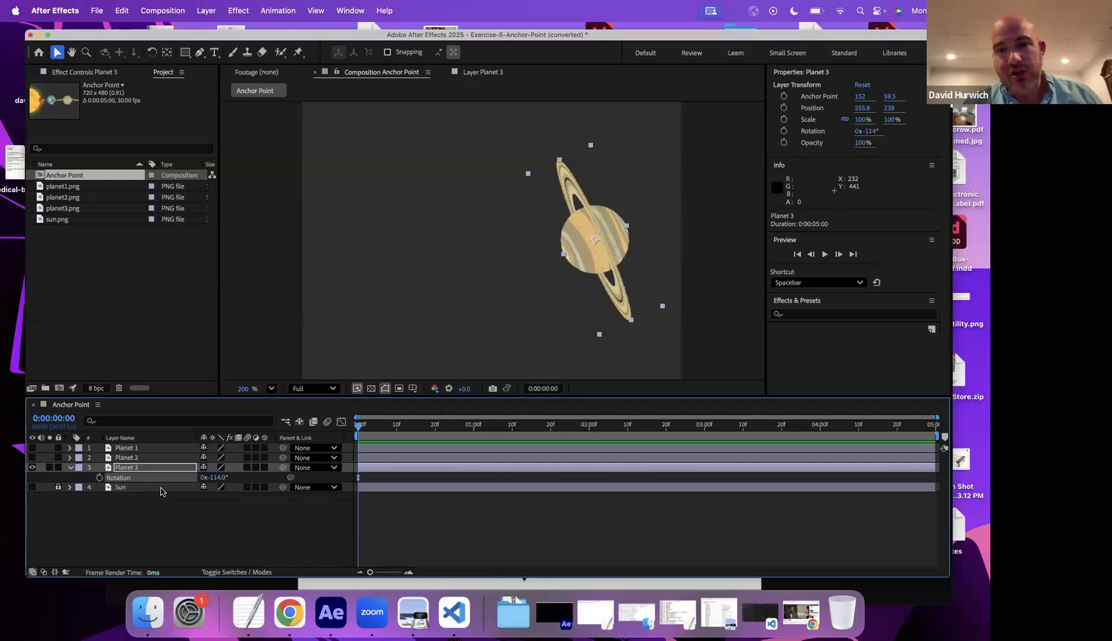
{"action": "key", "text": "super+z"}
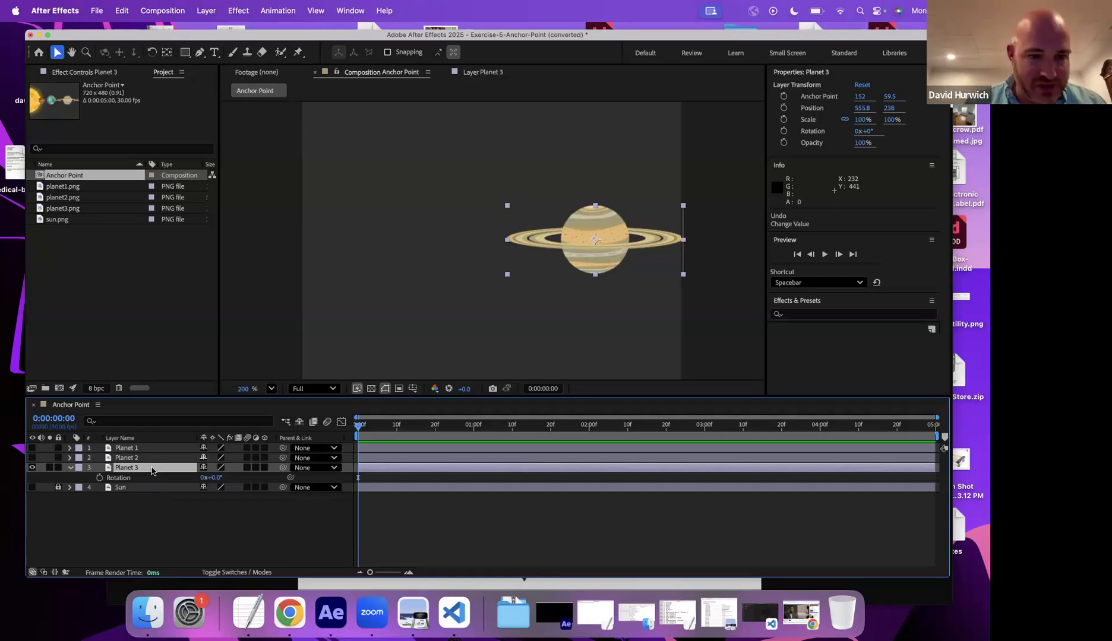
- Show the Sun layer and expand Planet 3's Transform properties
{"action": "left_click", "coordinate": [32, 488]}
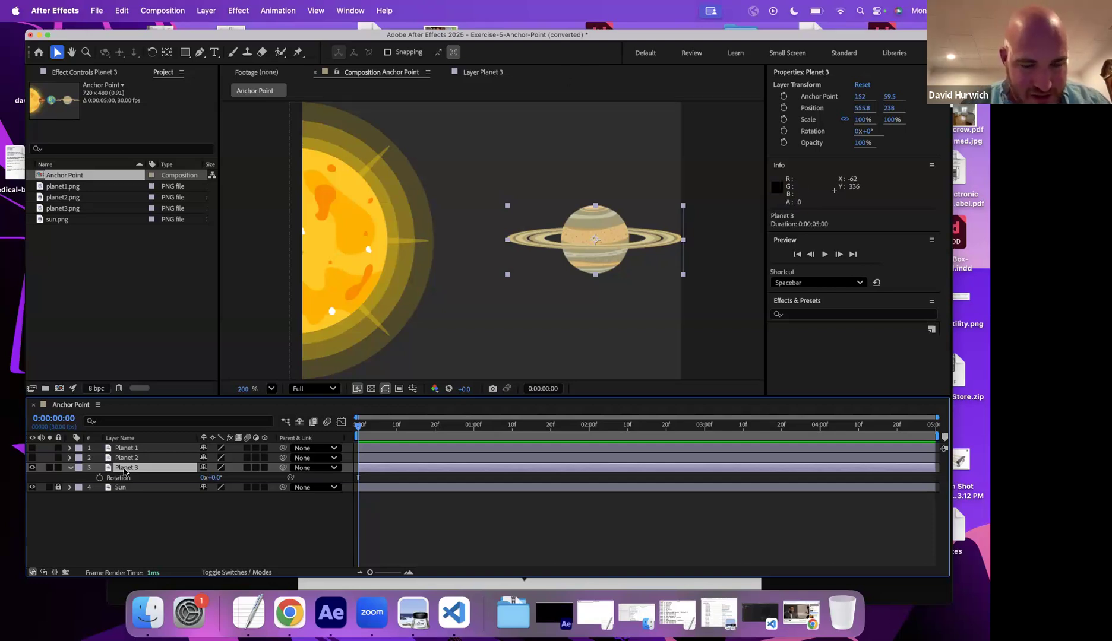
{"action": "left_click", "coordinate": [69, 468]}
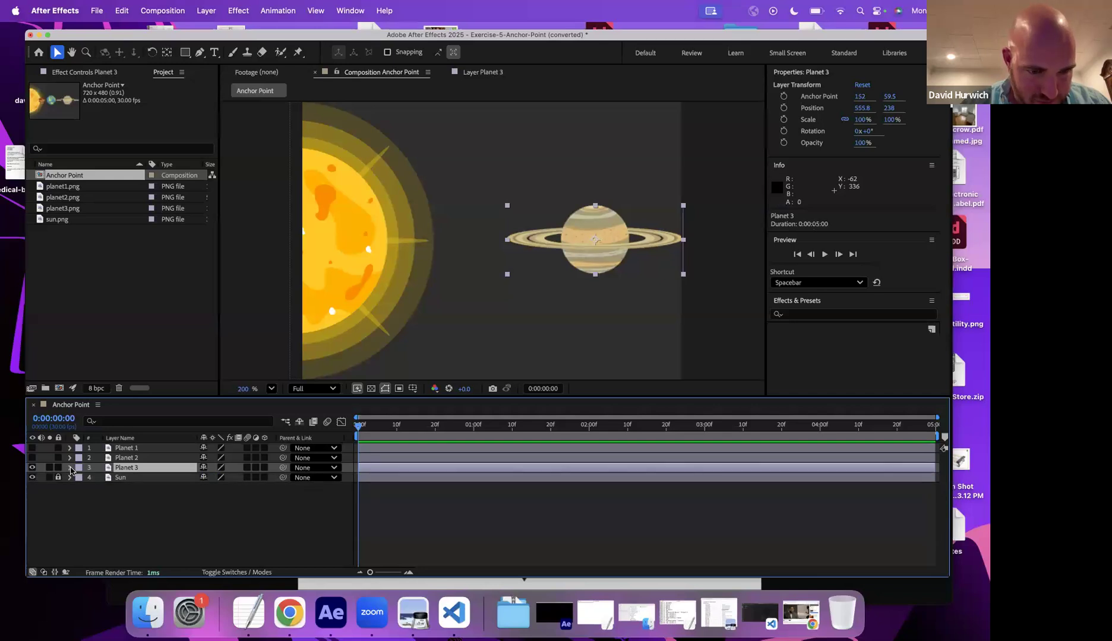
{"action": "left_click", "coordinate": [69, 467]}
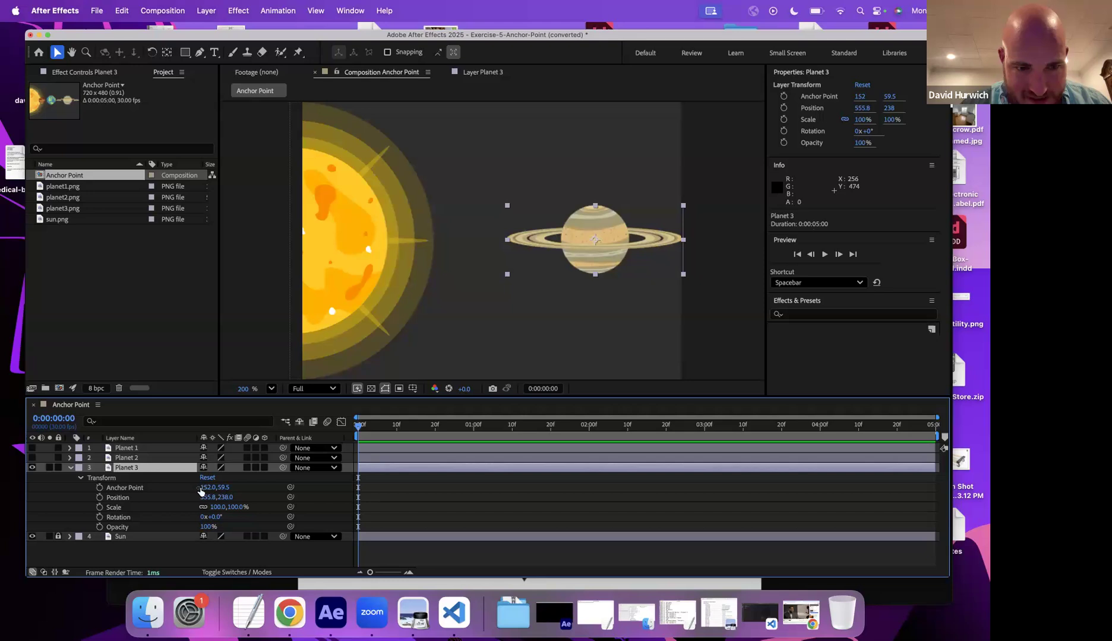
{"action": "left_click_drag", "start_coordinate": [221, 487], "coordinate": [311, 487]}
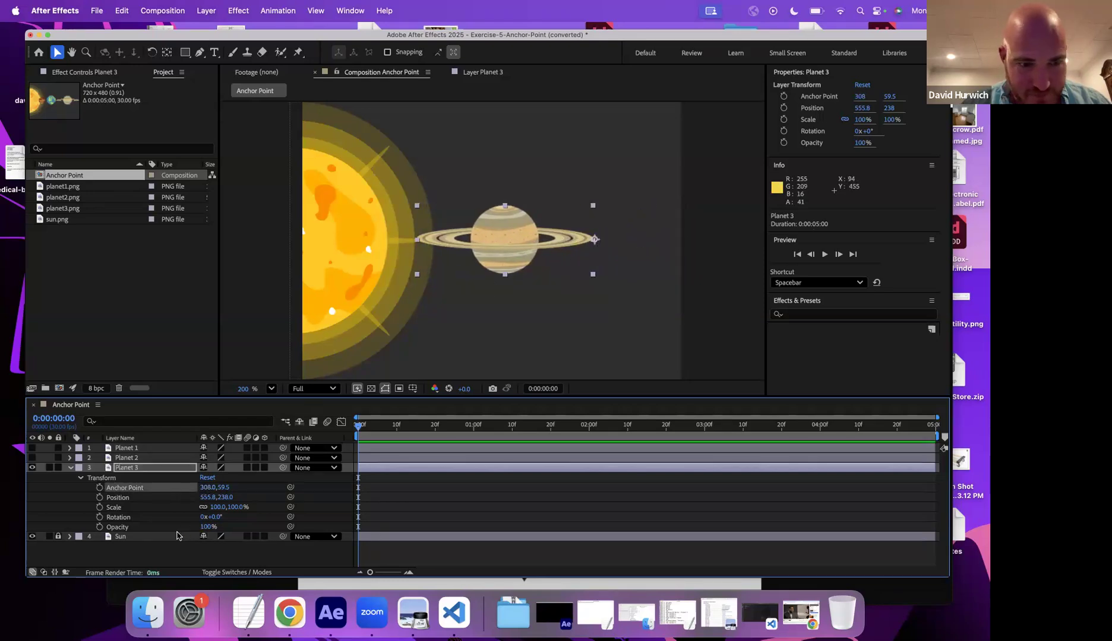
{"action": "left_click_drag", "start_coordinate": [219, 518], "coordinate": [122, 488]}
{"action": "key", "text": "super+z"}
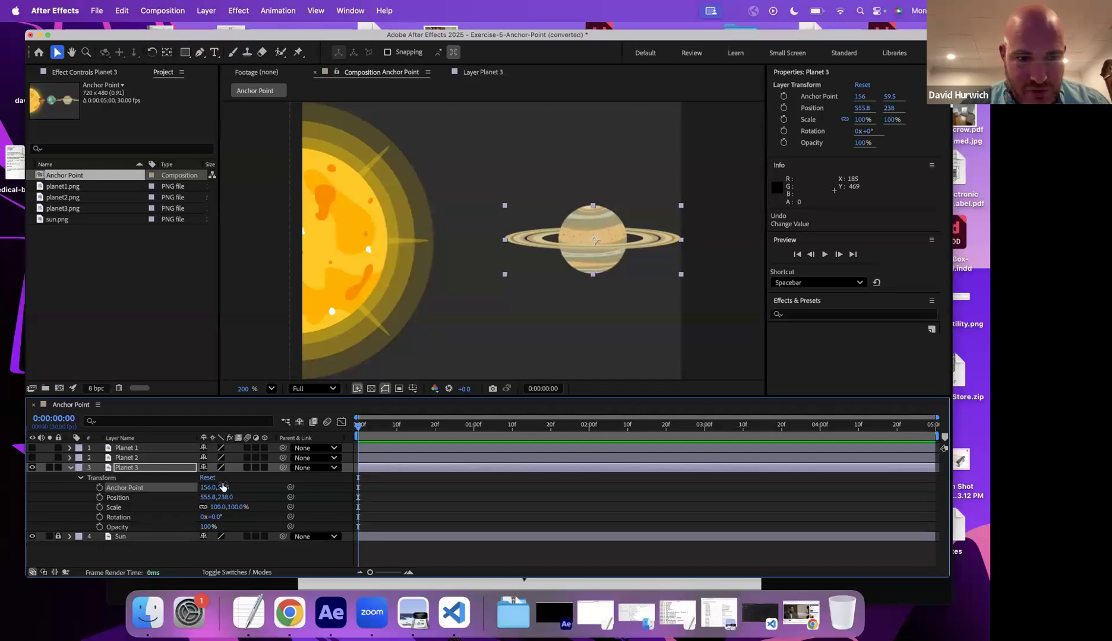
- Move Planet 3's anchor point to the sun's center with the Pan Behind (Anchor Point) tool
{"action": "left_click", "coordinate": [167, 53]}
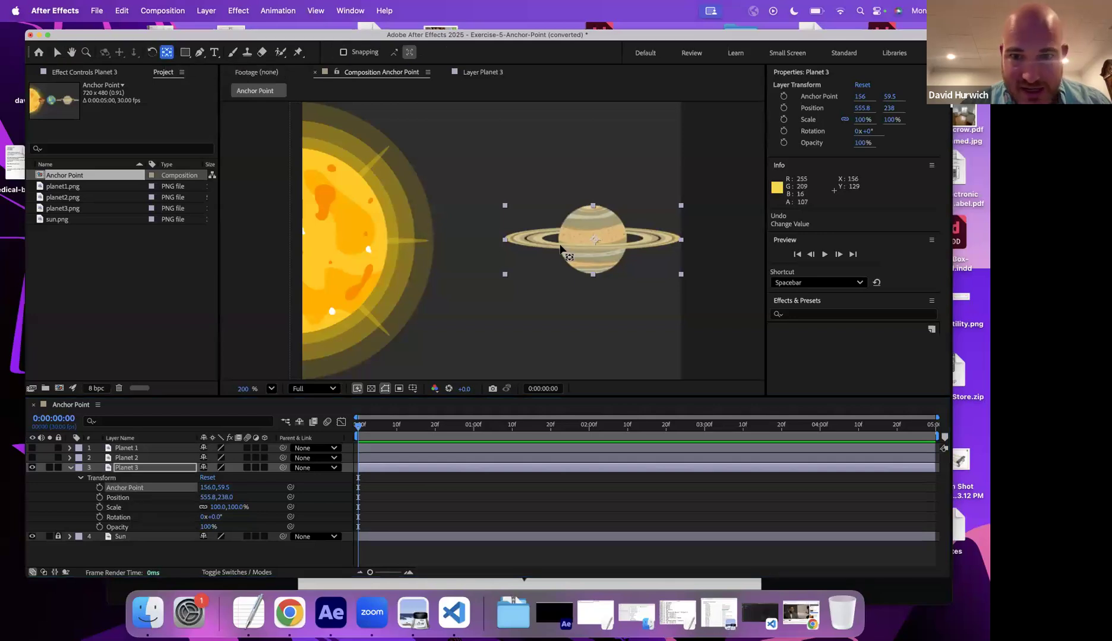
{"action": "left_click_drag", "start_coordinate": [594, 238], "coordinate": [310, 242]}
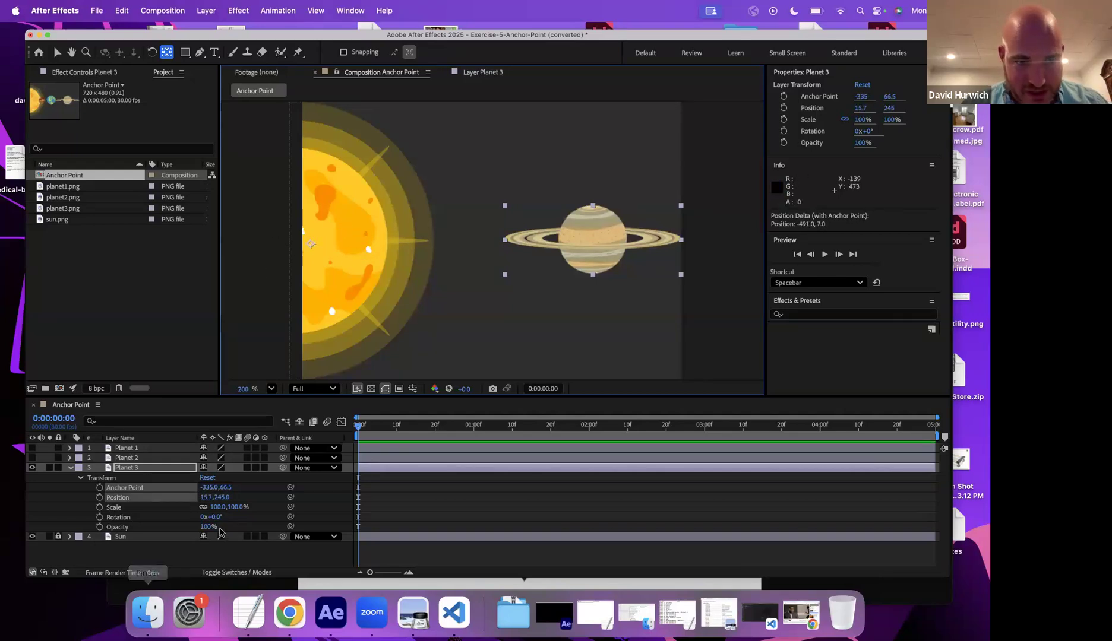
- Test rotating Planet 3 around the sun, then undo both rotation changes
{"action": "left_click_drag", "start_coordinate": [212, 517], "coordinate": [349, 502]}
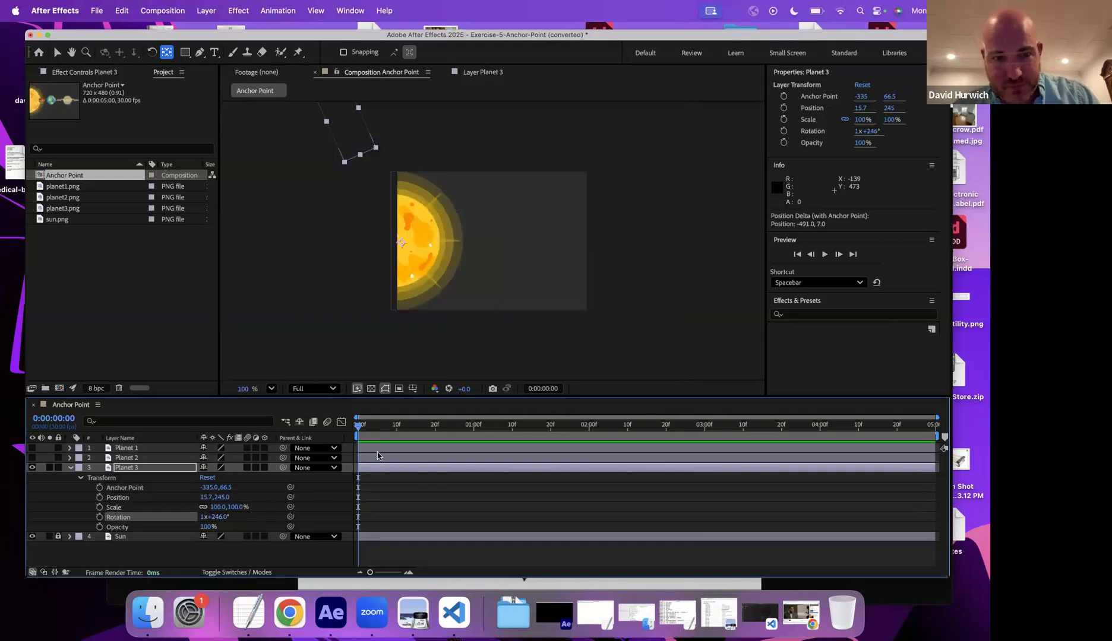
{"action": "left_click_drag", "start_coordinate": [193, 518], "coordinate": [62, 518]}
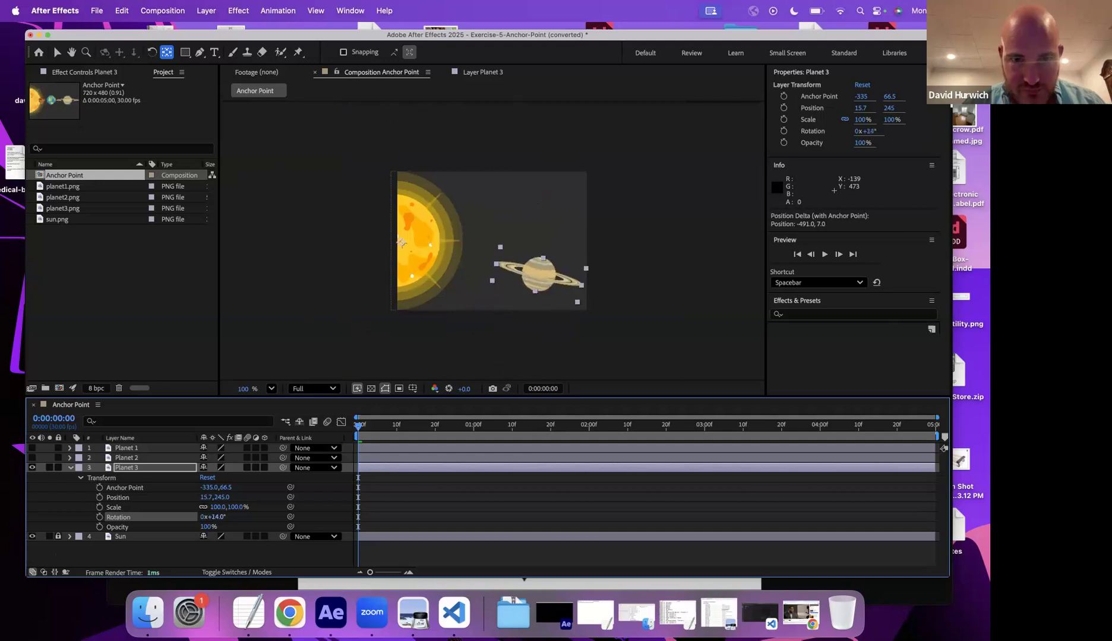
{"action": "key", "text": "super+z"}
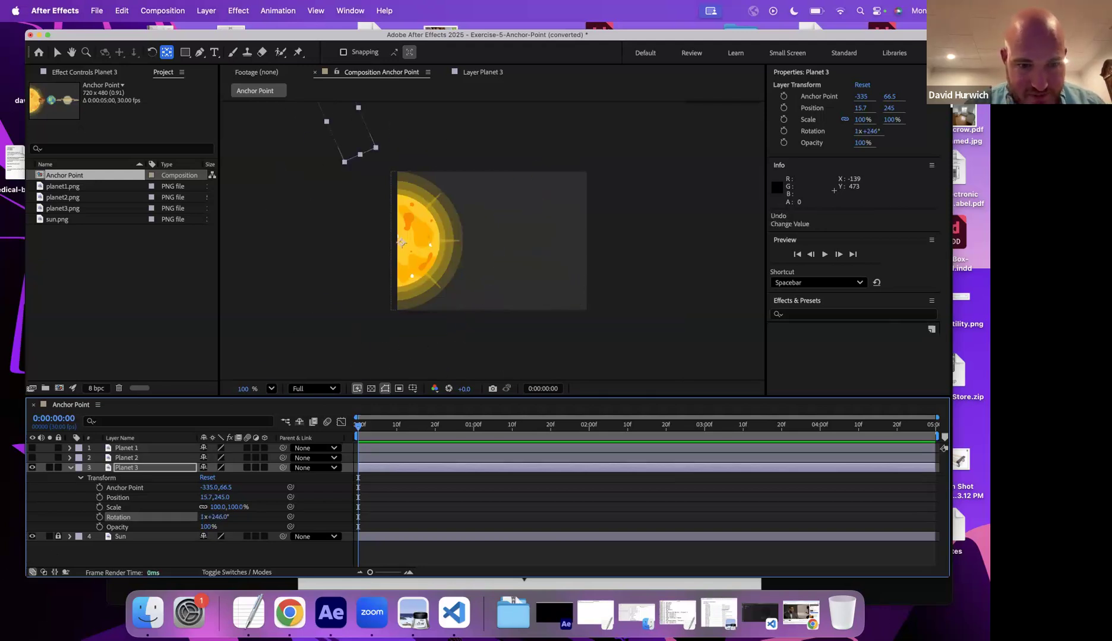
{"action": "key", "text": "super+z"}
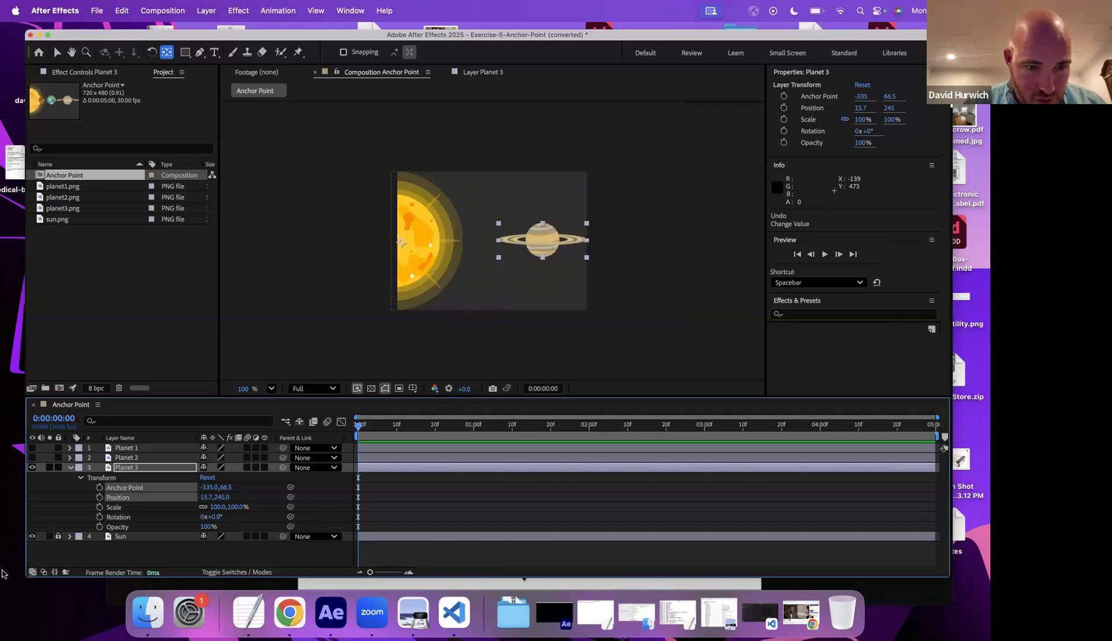
- Show Planets 1 and 2 and move each of their anchor points to the sun's center
{"action": "left_click", "coordinate": [33, 458]}
{"action": "left_click", "coordinate": [33, 448]}
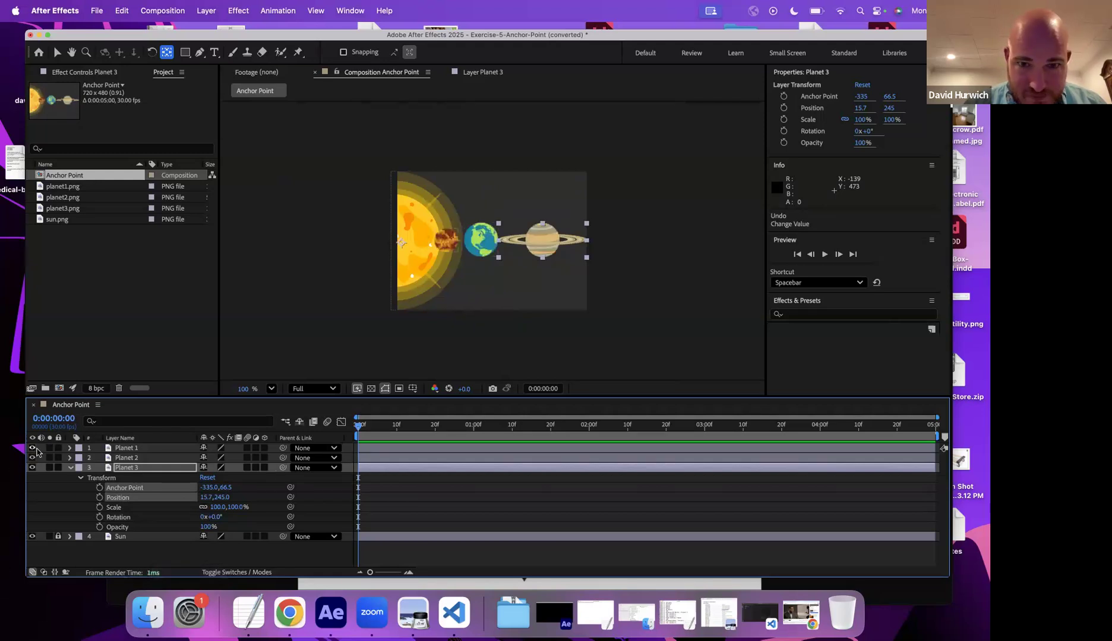
{"action": "left_click", "coordinate": [453, 240]}
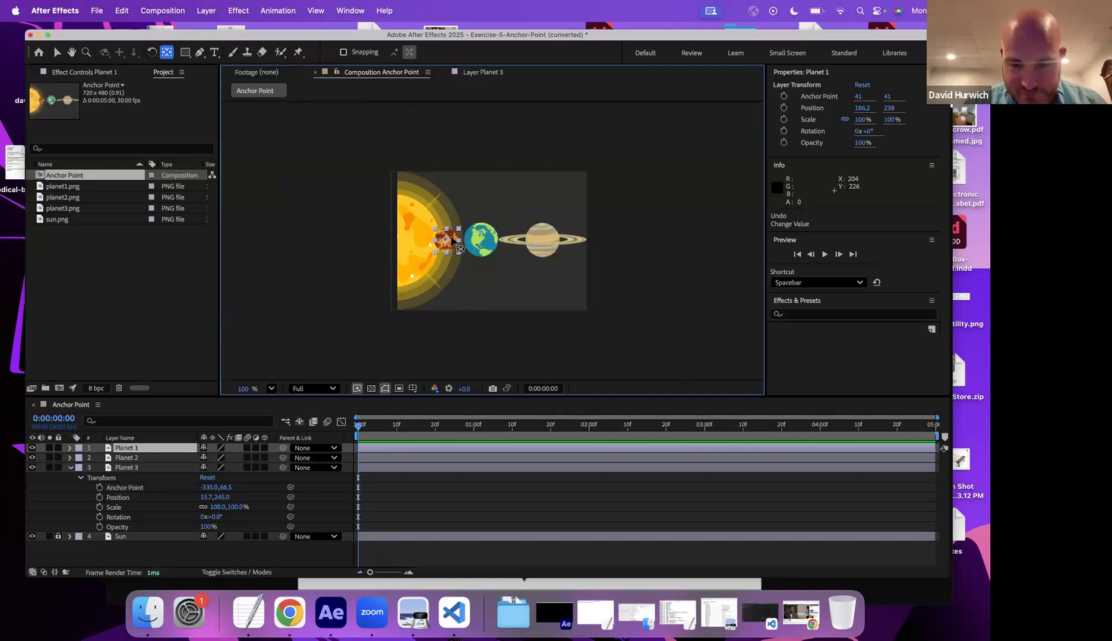
{"action": "key", "text": "period"}
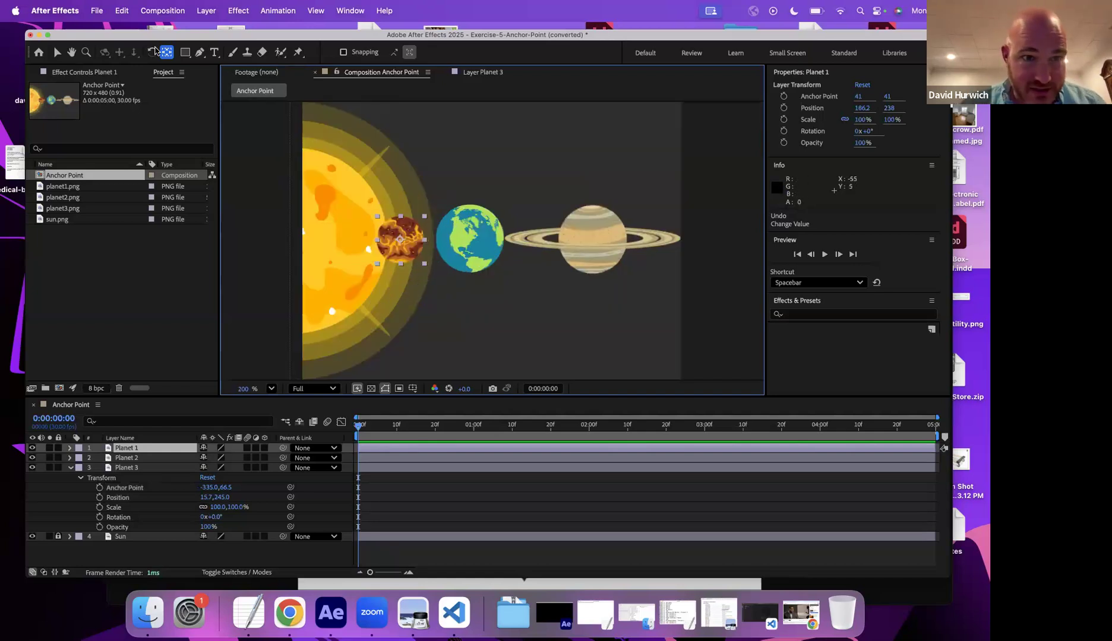
{"action": "left_click_drag", "start_coordinate": [400, 240], "coordinate": [307, 240]}
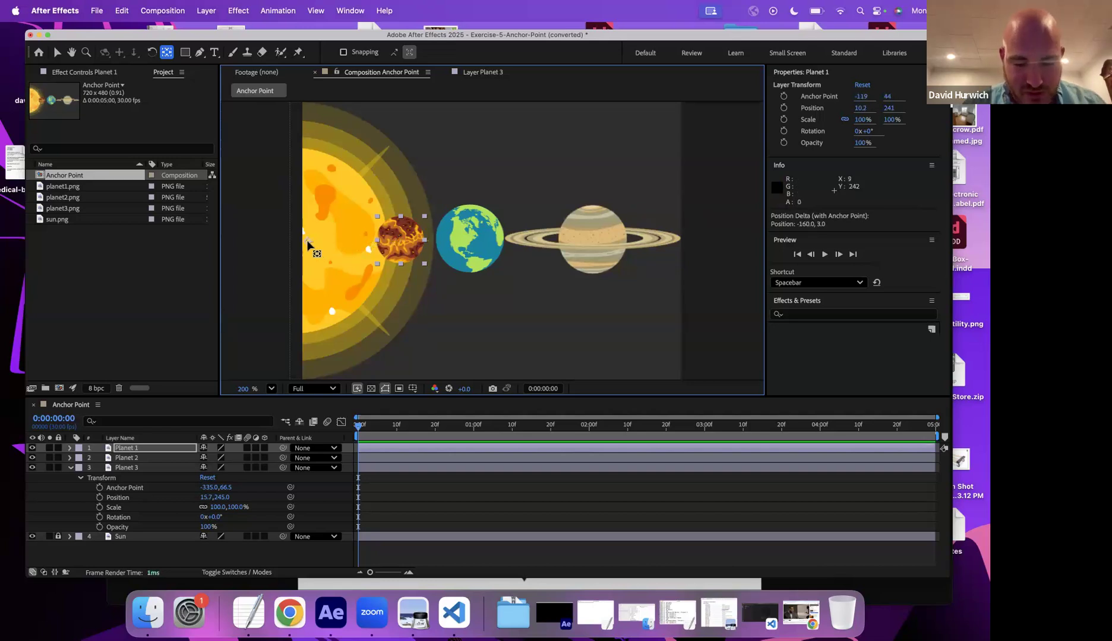
{"action": "left_click", "coordinate": [470, 243]}
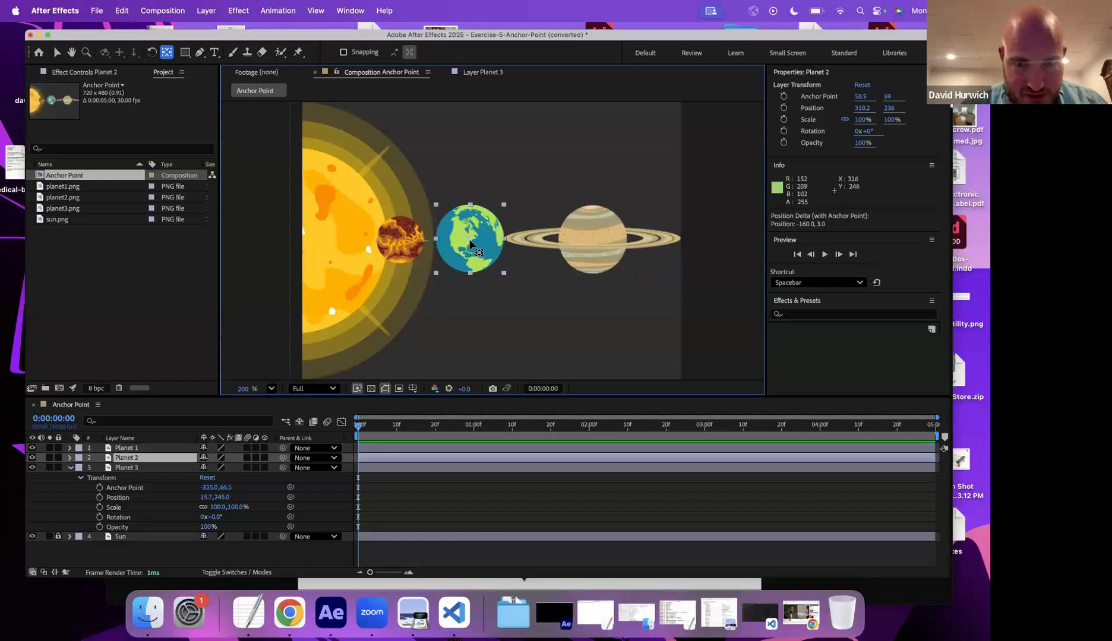
{"action": "left_click_drag", "start_coordinate": [470, 244], "coordinate": [308, 242]}
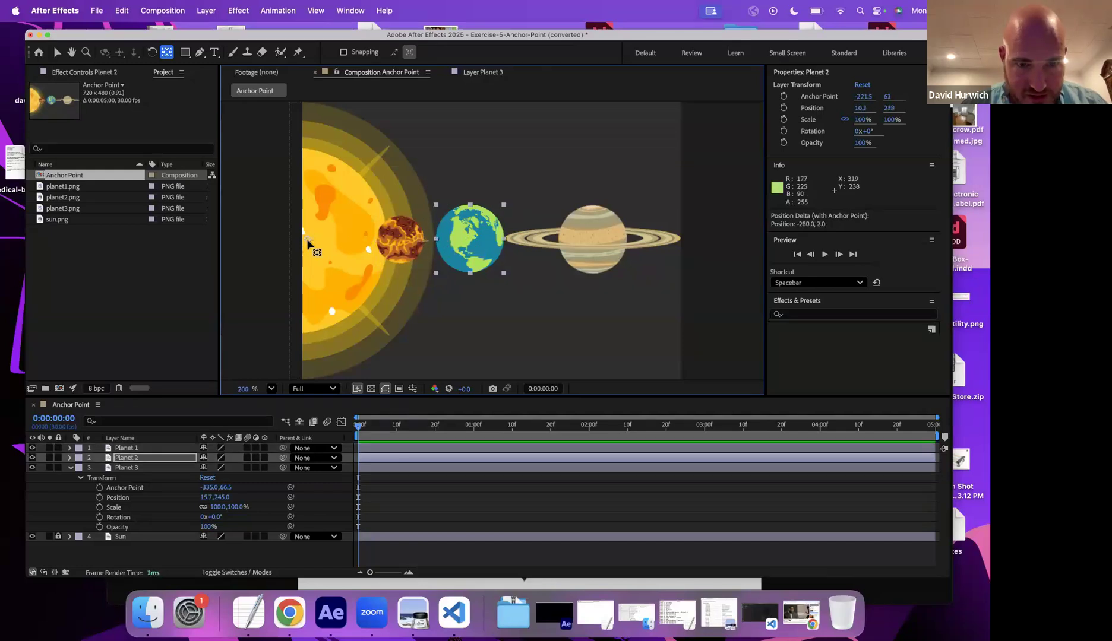
- Keyframe Planet 1's rotation from 0° at the start to 1x+0° at 0:00:02:00
{"action": "left_click", "coordinate": [69, 467]}
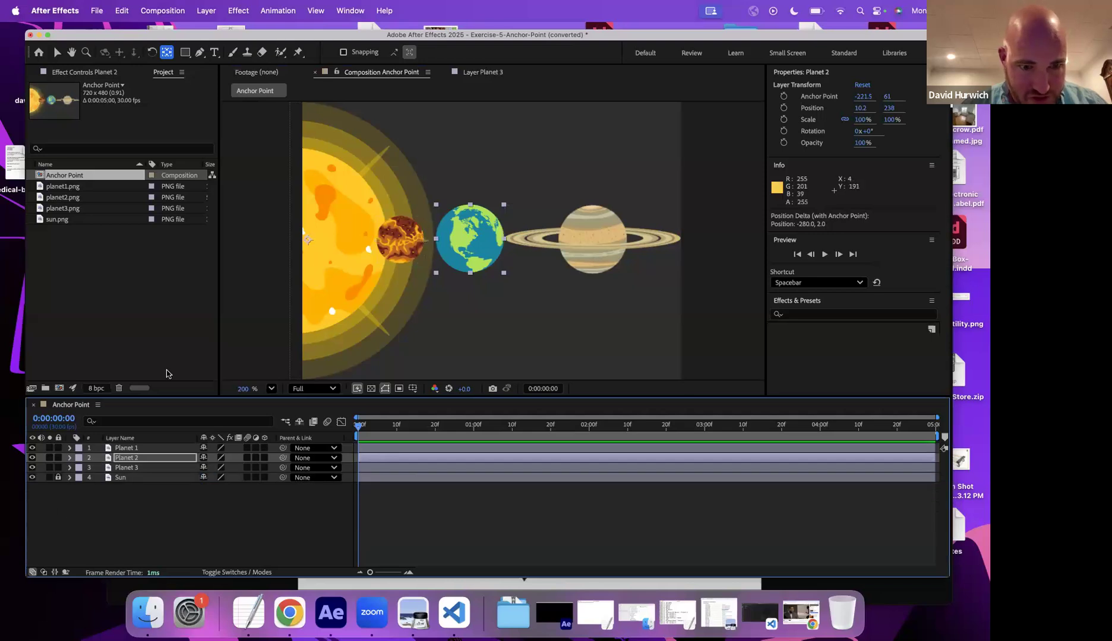
{"action": "left_click", "coordinate": [122, 448]}
{"action": "key", "text": "alt+shift+r"}
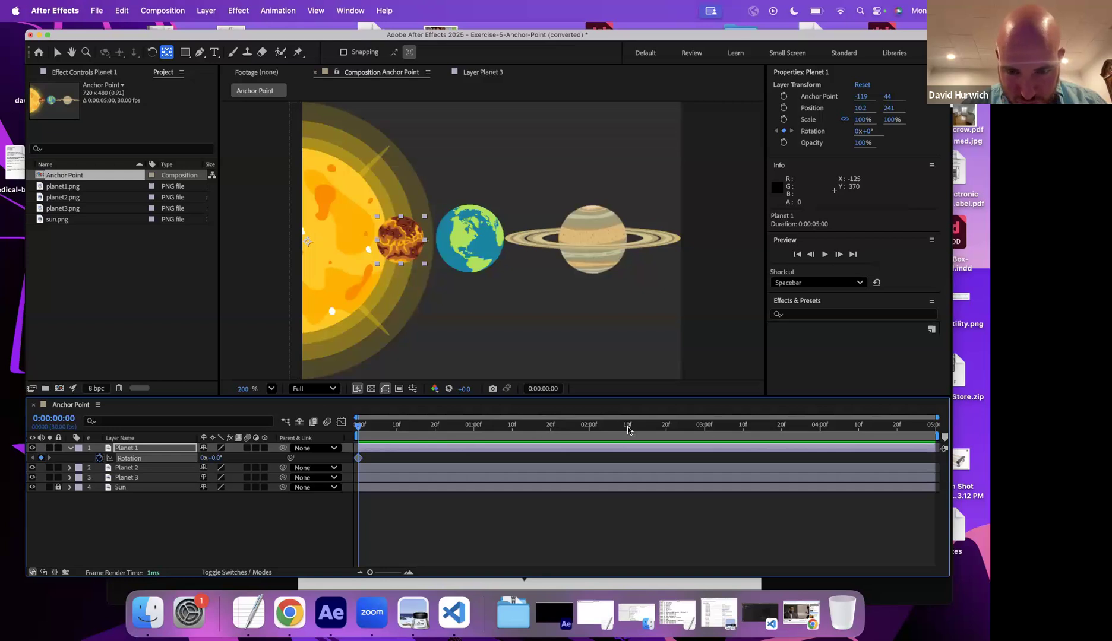
{"action": "left_click", "coordinate": [588, 425]}
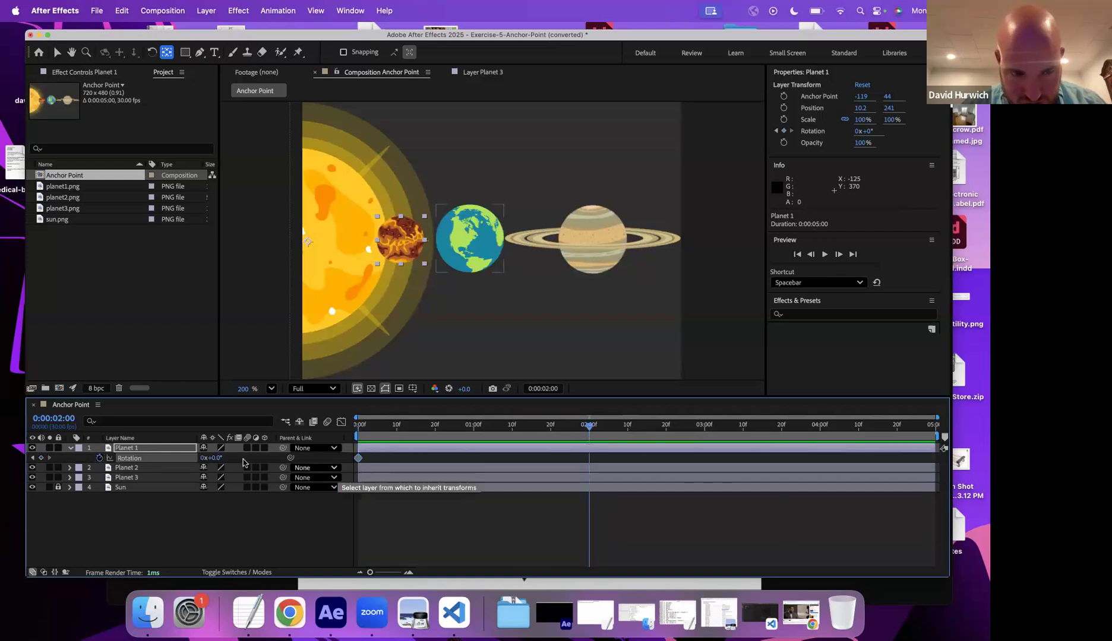
{"action": "left_click", "coordinate": [209, 458]}
{"action": "type", "text": "1"}
{"action": "key", "text": "Return"}
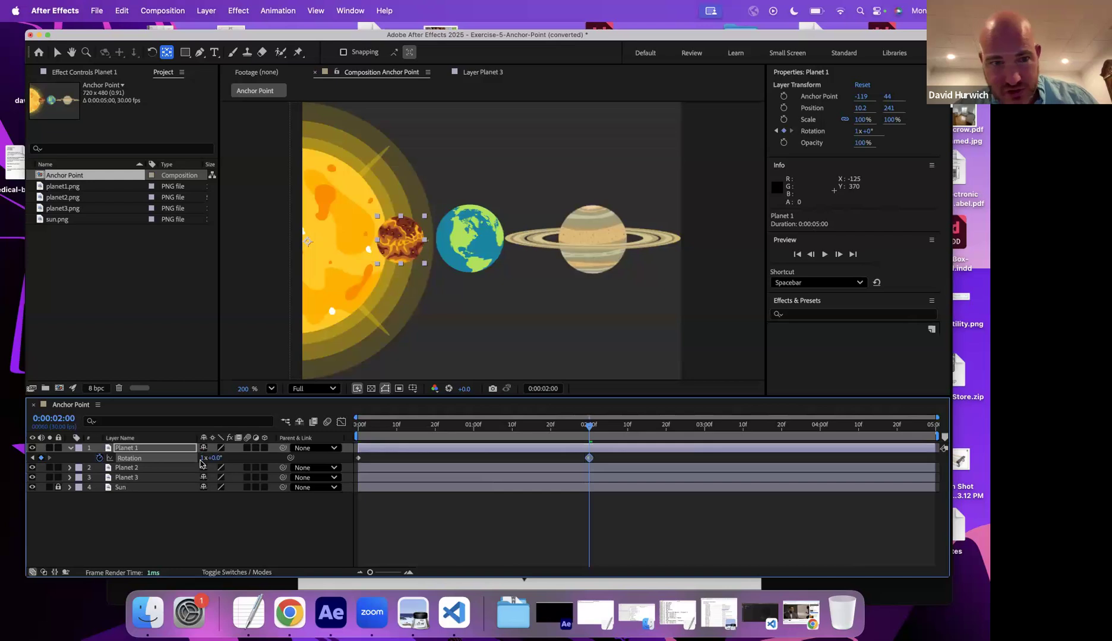
- Keyframe Planet 2's rotation from 0° at the start to 1x+0° at 0:00:02:00
{"action": "left_click", "coordinate": [141, 469]}
{"action": "key", "text": "Home"}
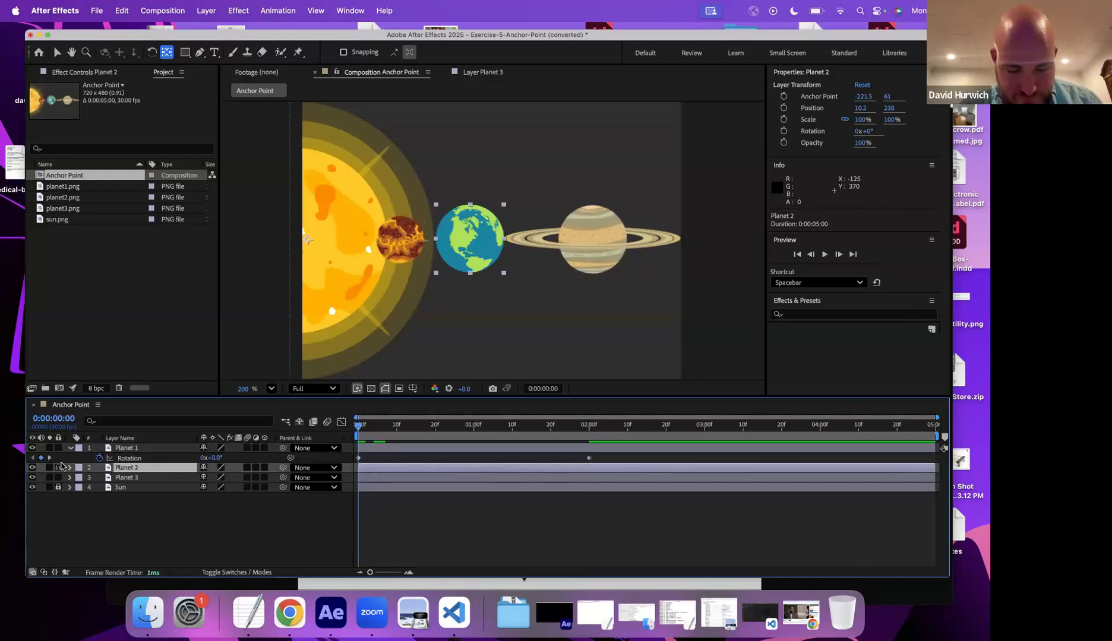
{"action": "key", "text": "r"}
{"action": "left_click", "coordinate": [100, 478]}
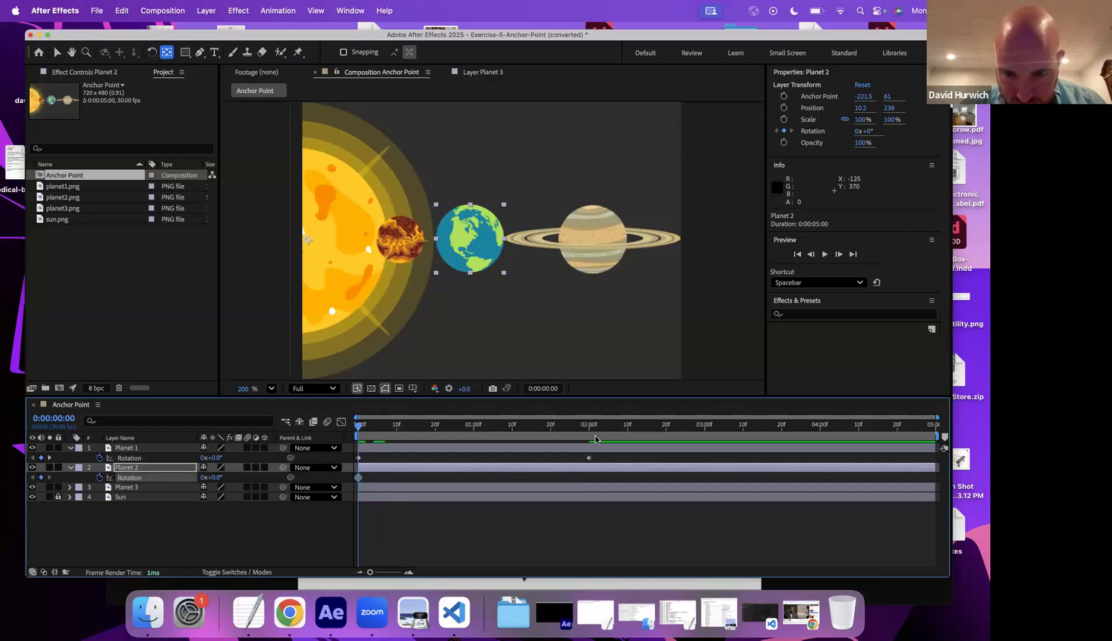
{"action": "left_click", "coordinate": [588, 438]}
{"action": "left_click", "coordinate": [202, 478]}
{"action": "type", "text": "1"}
{"action": "key", "text": "Return"}
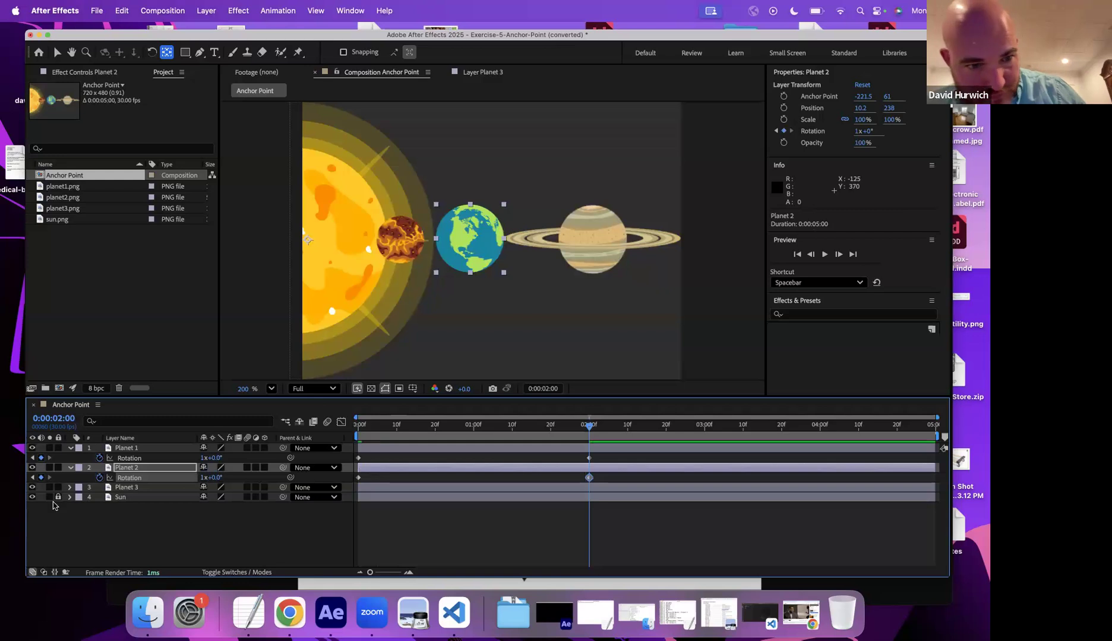
- Keyframe Planet 3's rotation from 0° at the start to 1x+0° at 0:00:02:00
{"action": "left_click", "coordinate": [70, 488]}
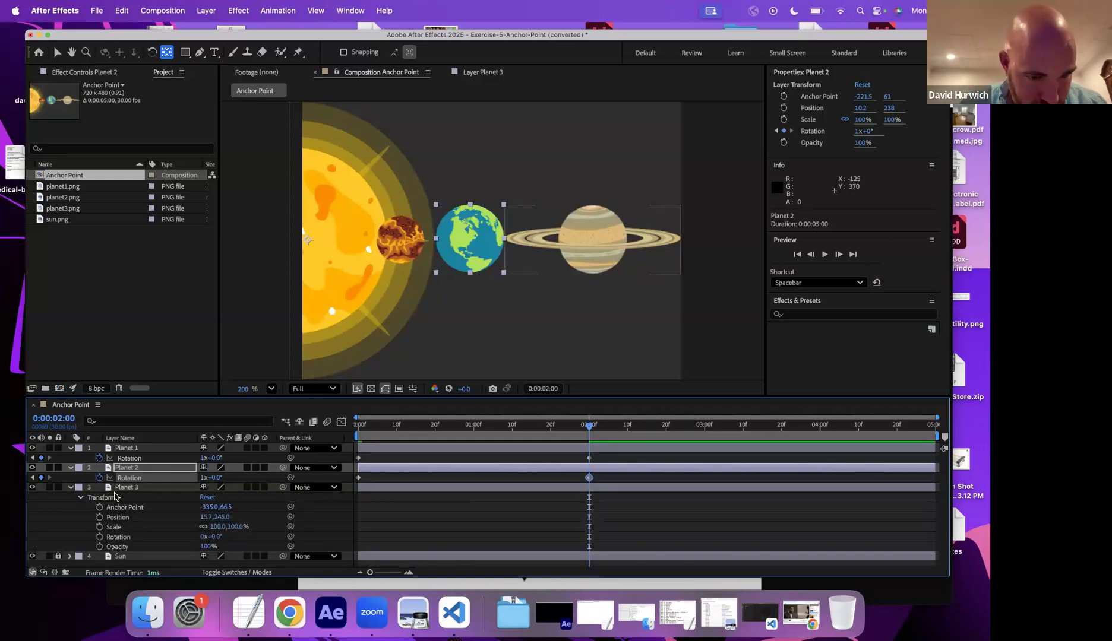
{"action": "left_click", "coordinate": [132, 487]}
{"action": "key", "text": "r"}
{"action": "left_click", "coordinate": [359, 430]}
{"action": "left_click", "coordinate": [99, 498]}
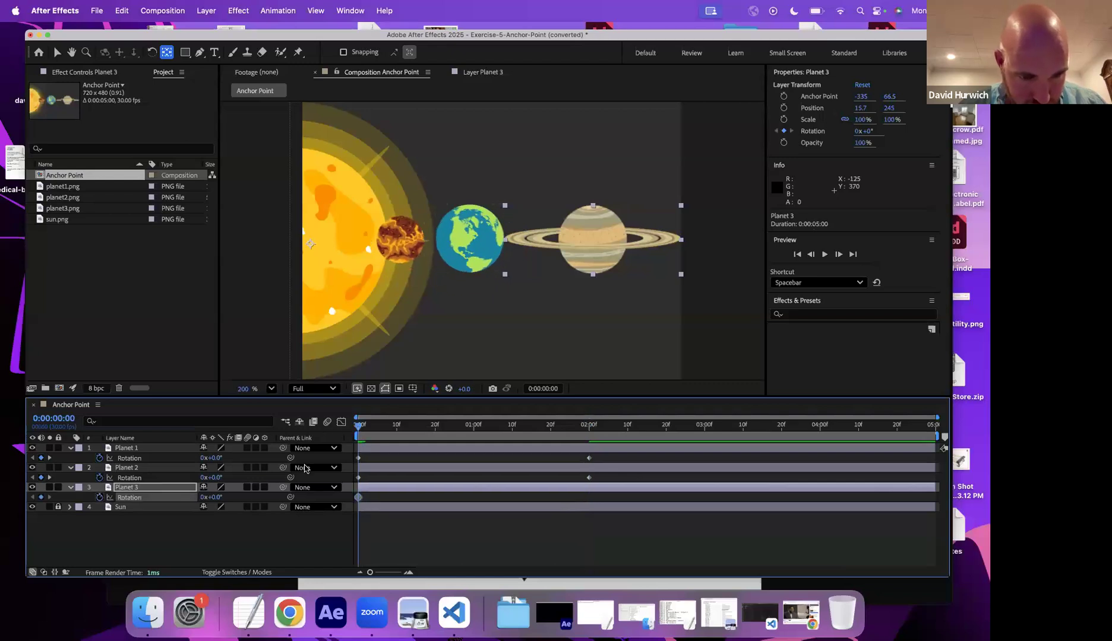
{"action": "left_click", "coordinate": [587, 426]}
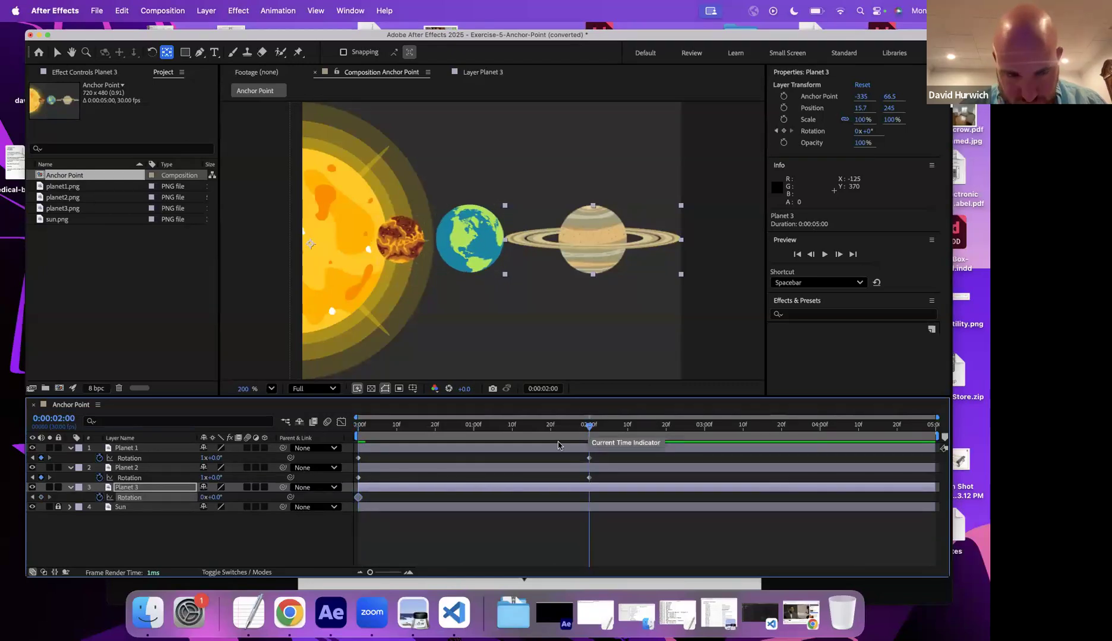
{"action": "left_click", "coordinate": [202, 498]}
{"action": "type", "text": "1"}
{"action": "key", "text": "Return"}
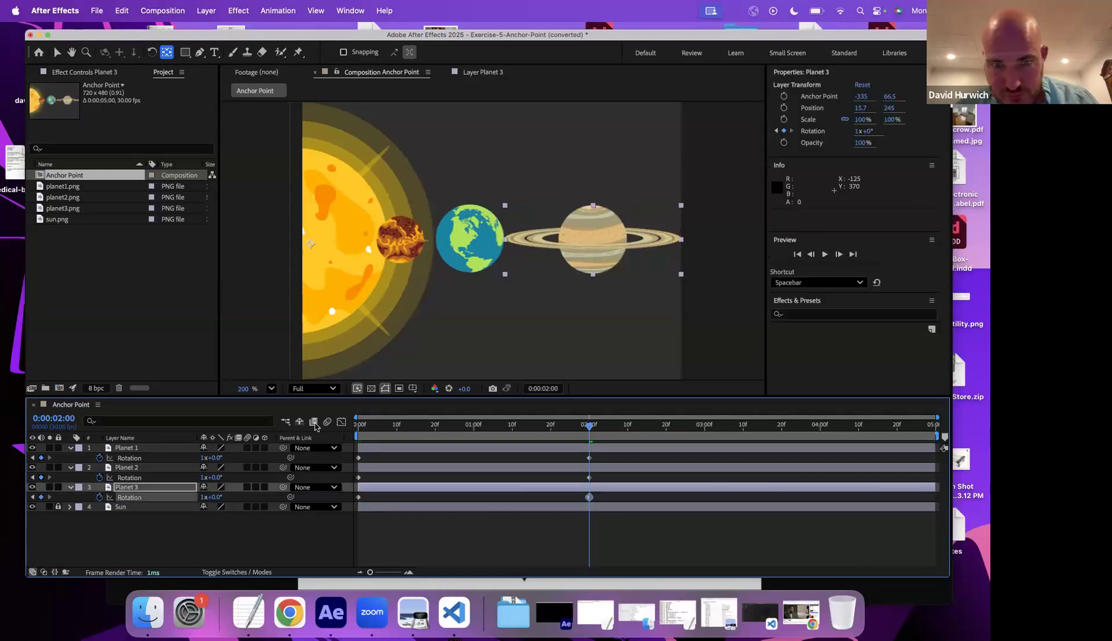
- Play the orbit animation from the start to preview it
{"action": "key", "text": "Home"}
{"action": "key", "text": "space"}
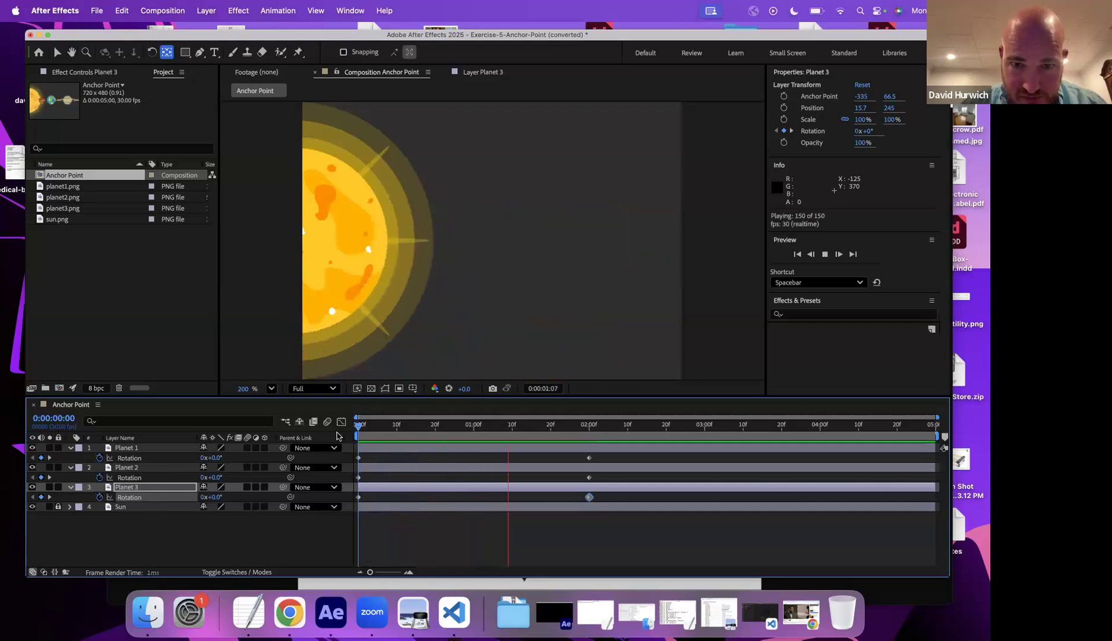
{"action": "key", "text": "space"}
- Shift Planet 2 and Planet 3's rotation keyframes later in time to stagger the orbits, and replay from the start
{"action": "left_click_drag", "start_coordinate": [383, 474], "coordinate": [469, 490]}
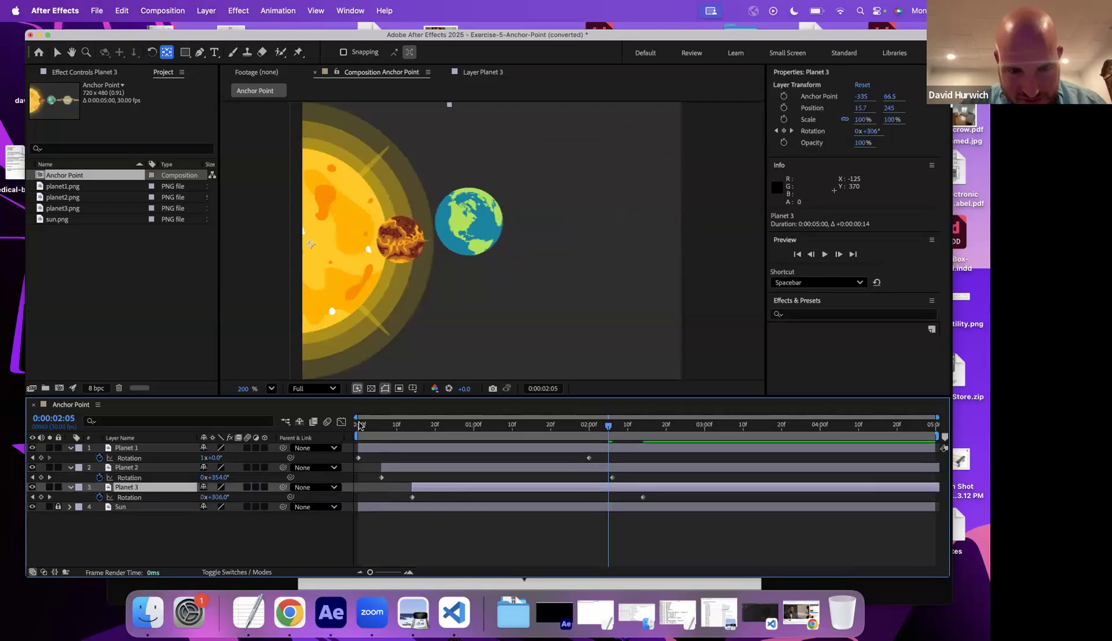
{"action": "left_click", "coordinate": [359, 425]}
{"action": "key", "text": "space"}
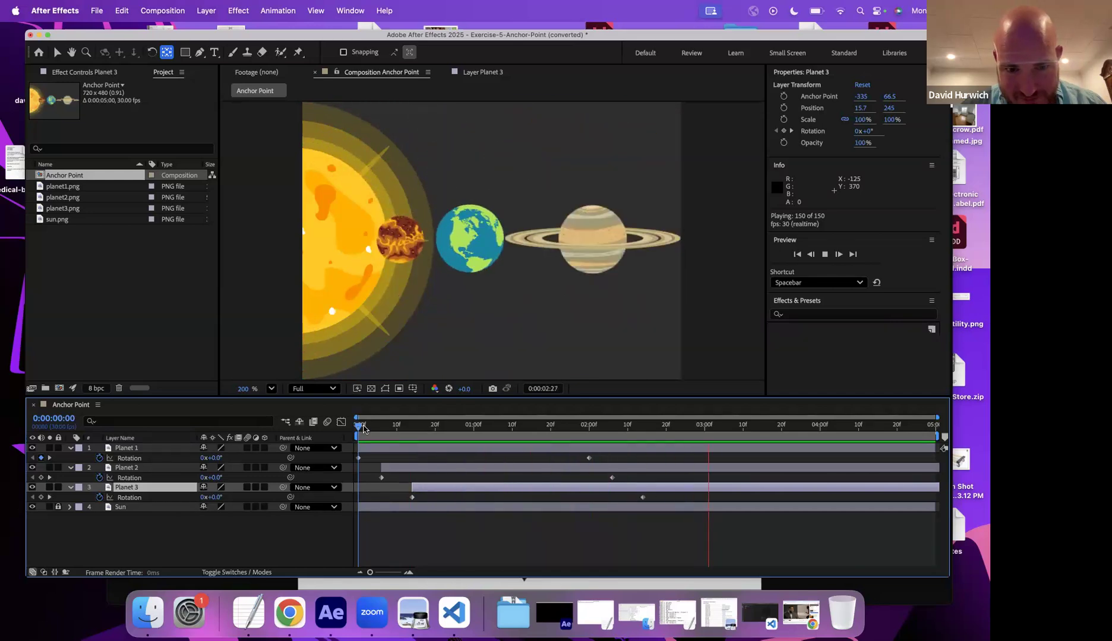
- Stop playback and undo the last two keyframe time shifts
{"action": "key", "text": "space"}
{"action": "key", "text": "super+z"}
{"action": "key", "text": "super+z"}
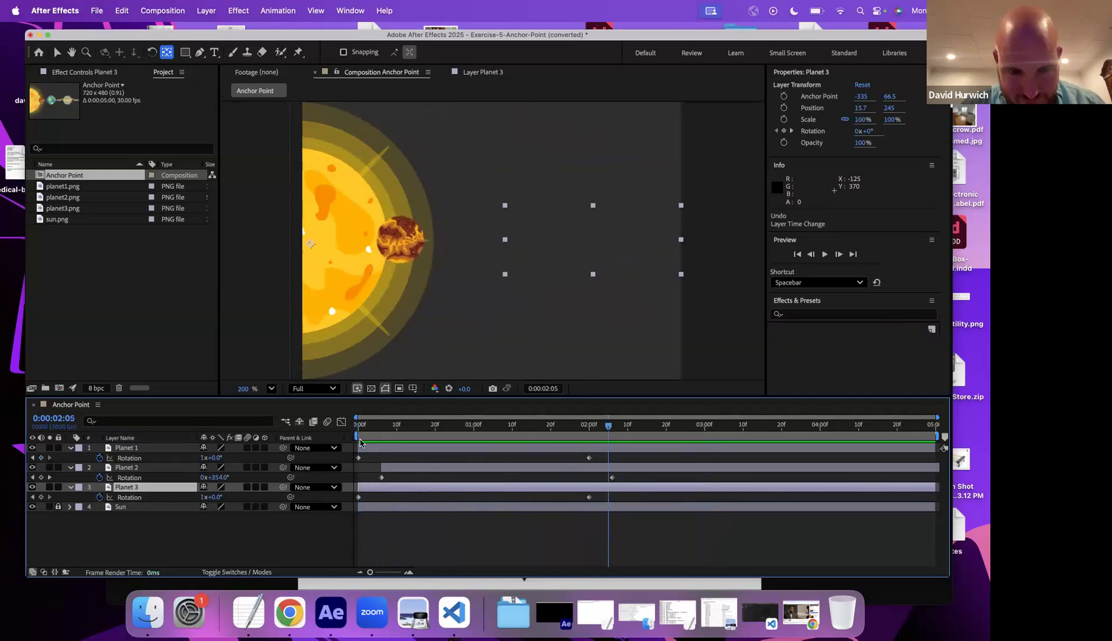
- Select both of Planet 2's rotation keyframes and move them about 15 frames later
{"action": "left_click", "coordinate": [359, 478]}
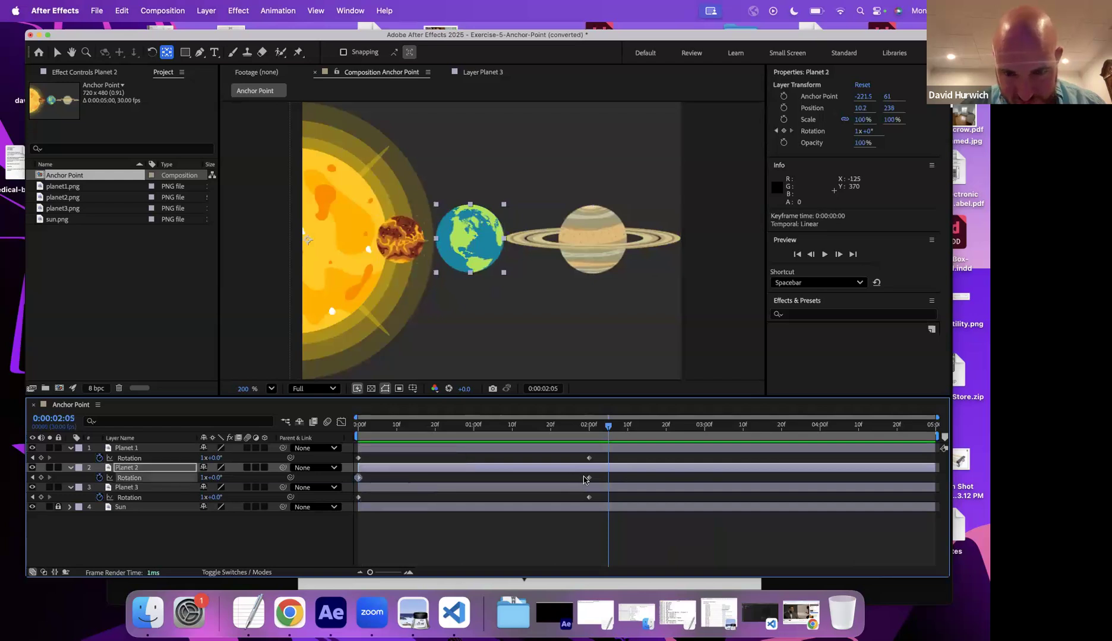
{"action": "left_click", "coordinate": [588, 478], "text": "shift"}
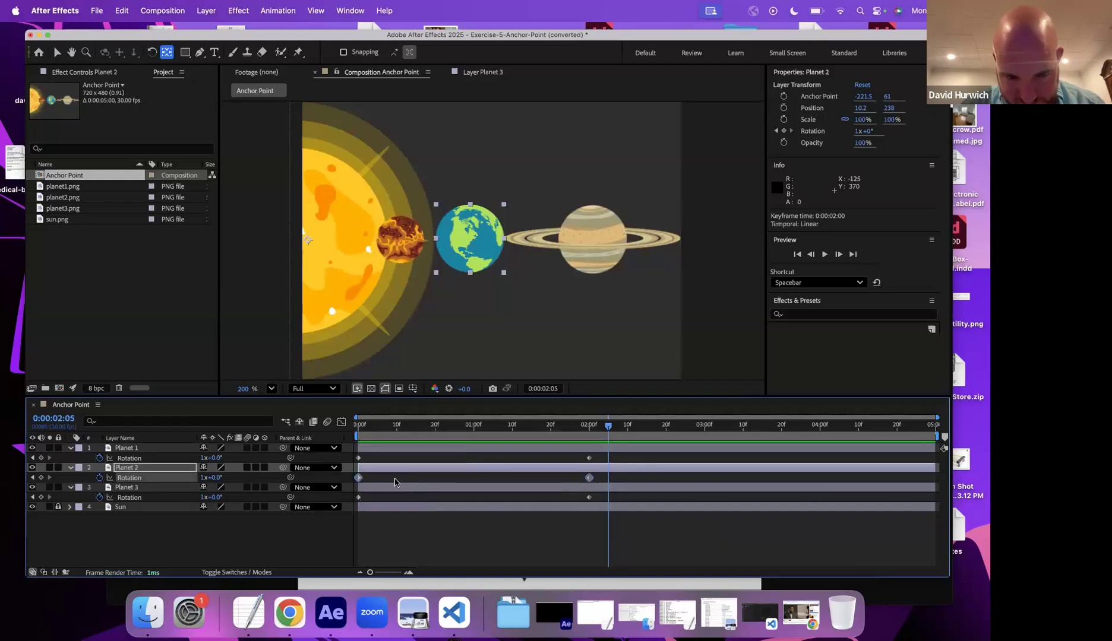
{"action": "left_click_drag", "start_coordinate": [359, 478], "coordinate": [416, 478]}
- Select both of Planet 3's rotation keyframes and move them about one second later
{"action": "left_click", "coordinate": [358, 497]}
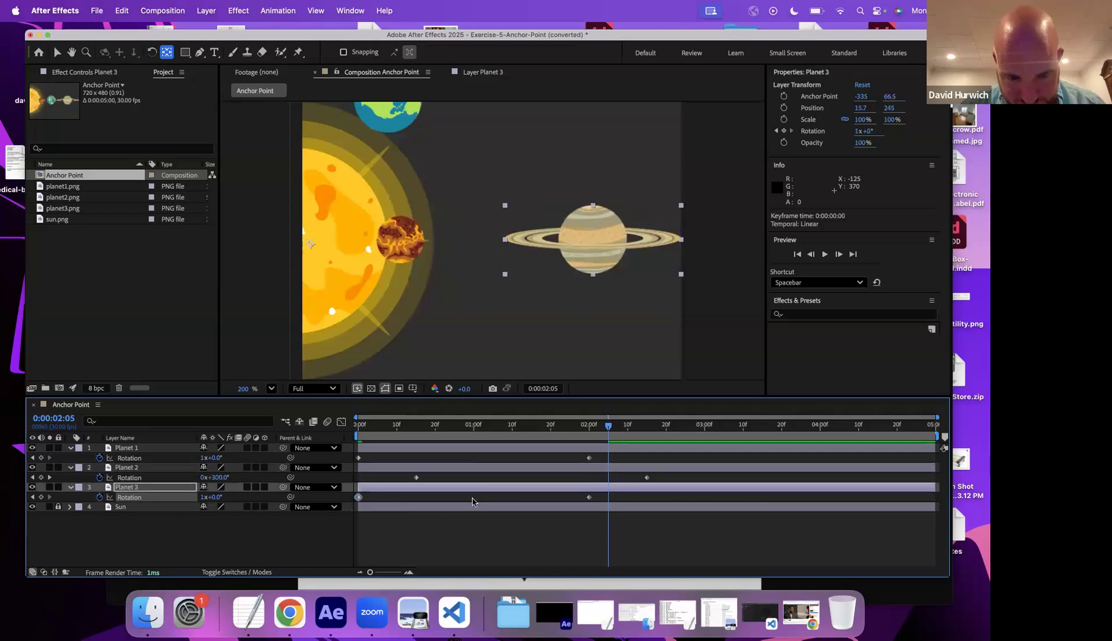
{"action": "left_click", "coordinate": [588, 497], "text": "shift"}
{"action": "left_click_drag", "start_coordinate": [588, 497], "coordinate": [709, 497]}
- Play the staggered orbit animation from the start, then stop and return to the first frame
{"action": "left_click", "coordinate": [359, 425]}
{"action": "key", "text": "space"}
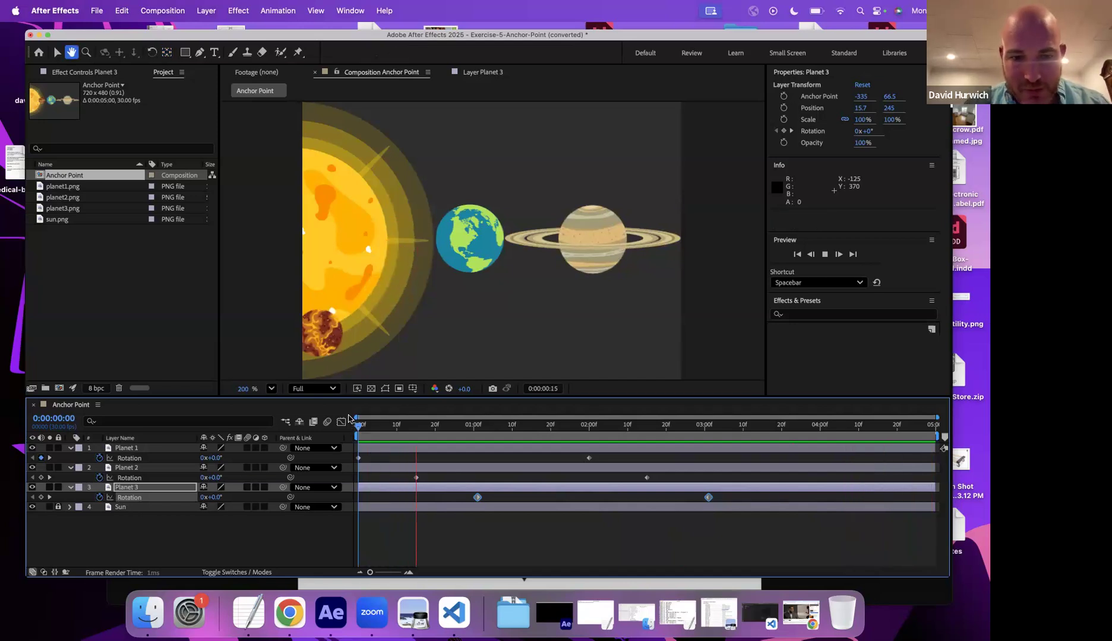
{"action": "key", "text": "space"}
{"action": "left_click", "coordinate": [358, 425]}
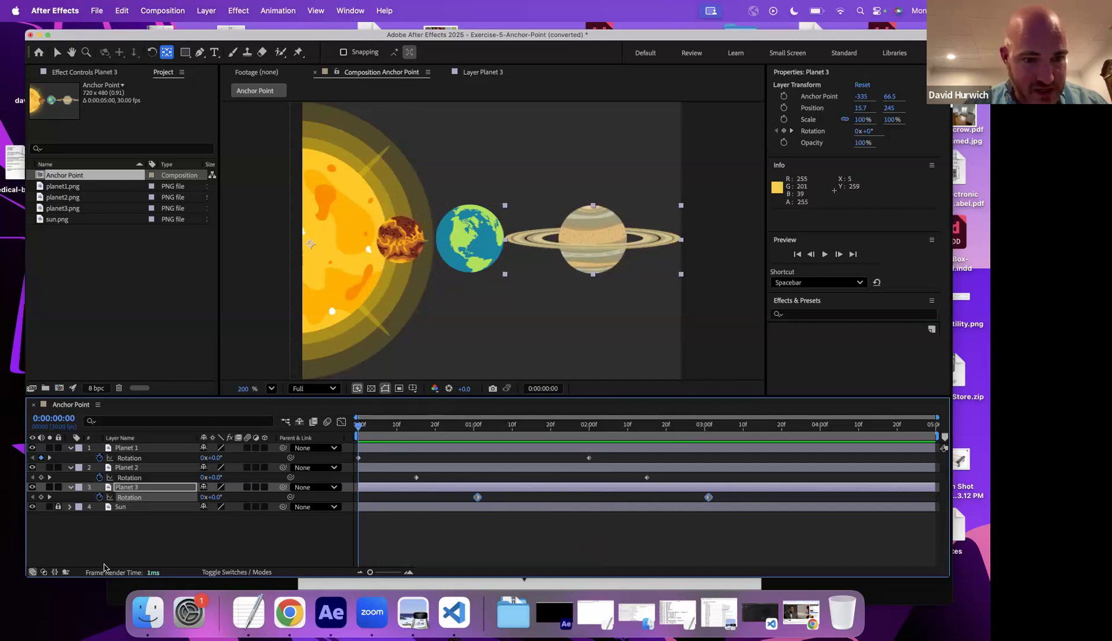
- Save the Exercise 5 anchor point project
{"action": "key", "text": "a"}
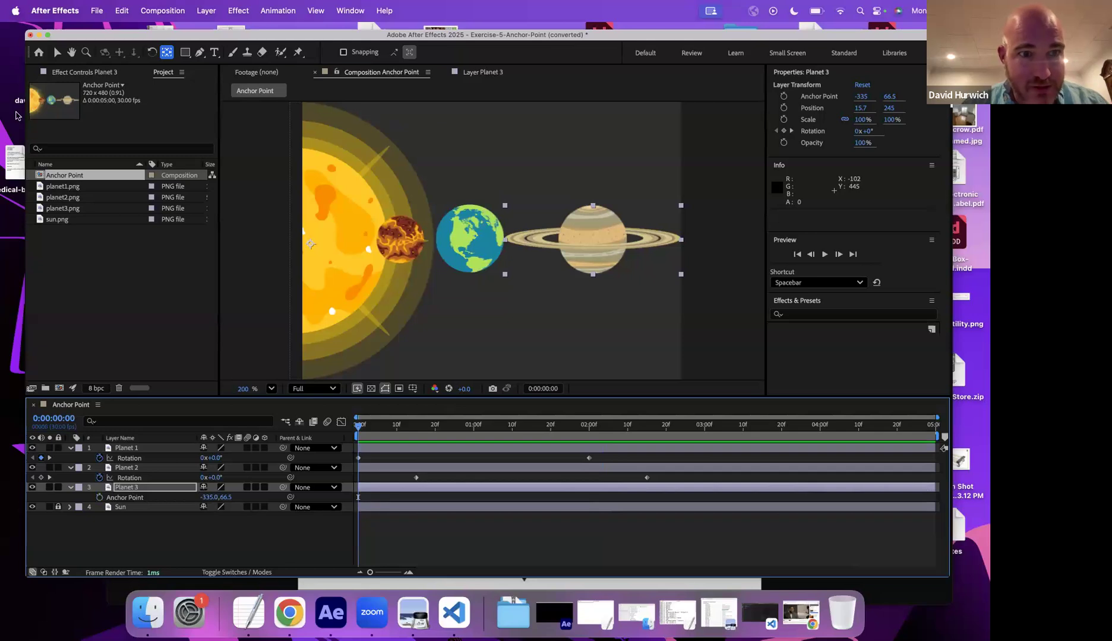
{"action": "key", "text": "super+s"}
{"action": "left_click", "coordinate": [693, 342]}
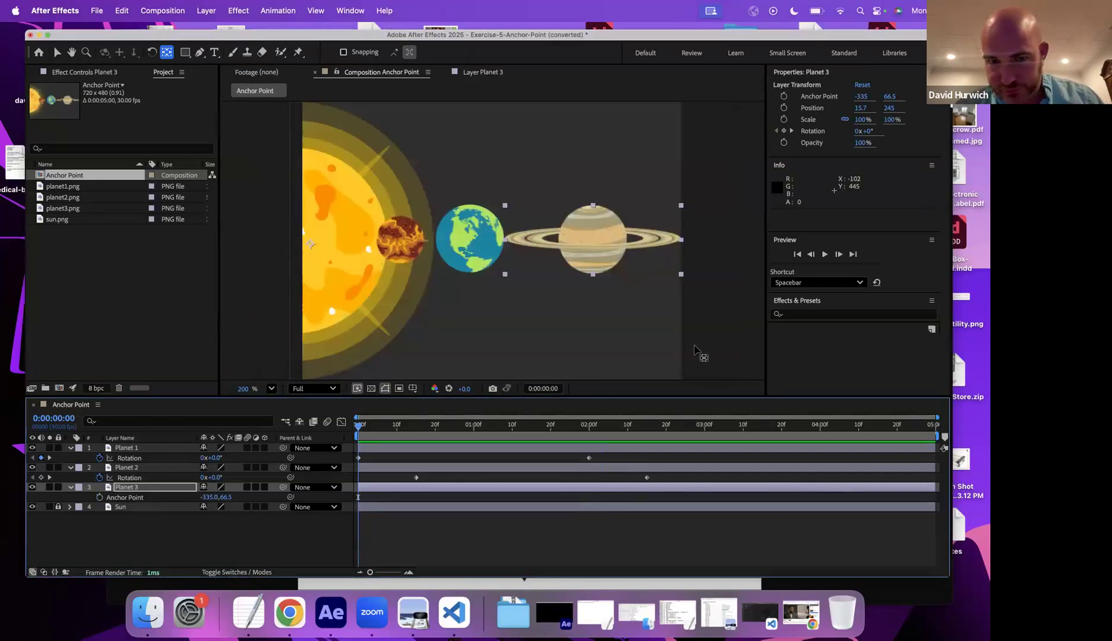
- Start a new project and open Exercise-6-Anchor-Point-2.aep from the Drill Exercises folder
{"action": "key", "text": "super+alt+n"}
{"action": "key", "text": "super+o"}
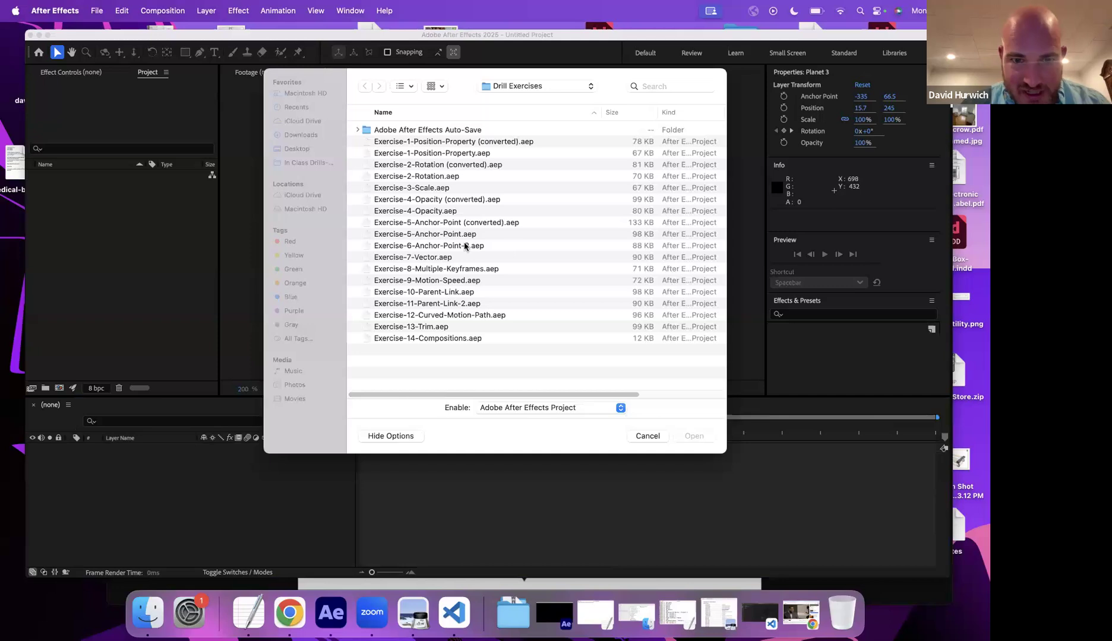
{"action": "double_click", "coordinate": [441, 249]}
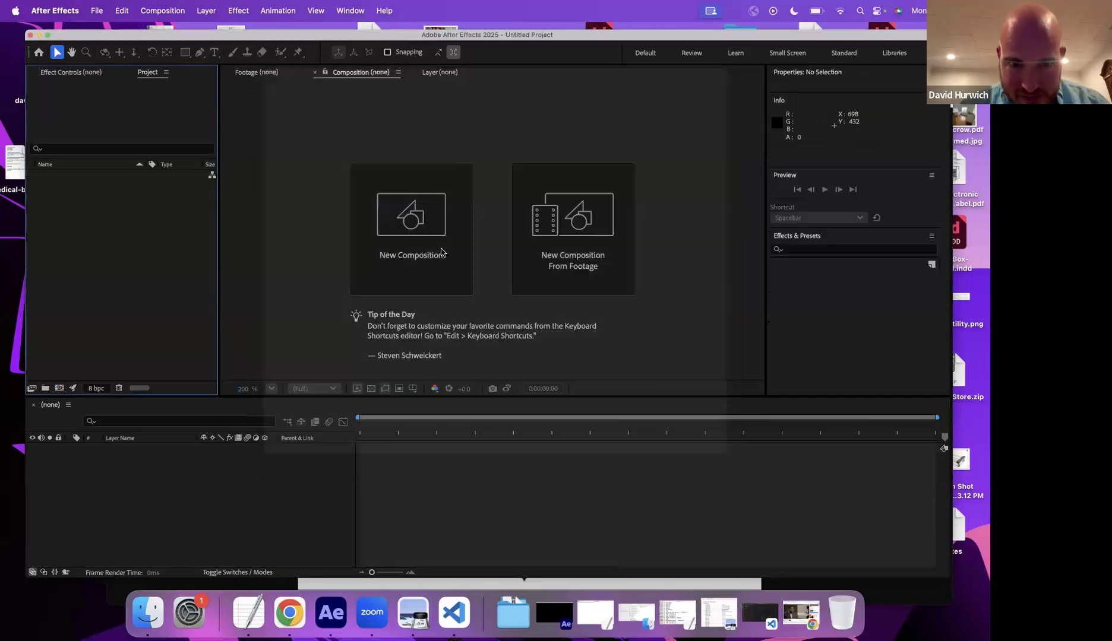
{"action": "left_click", "coordinate": [592, 351]}
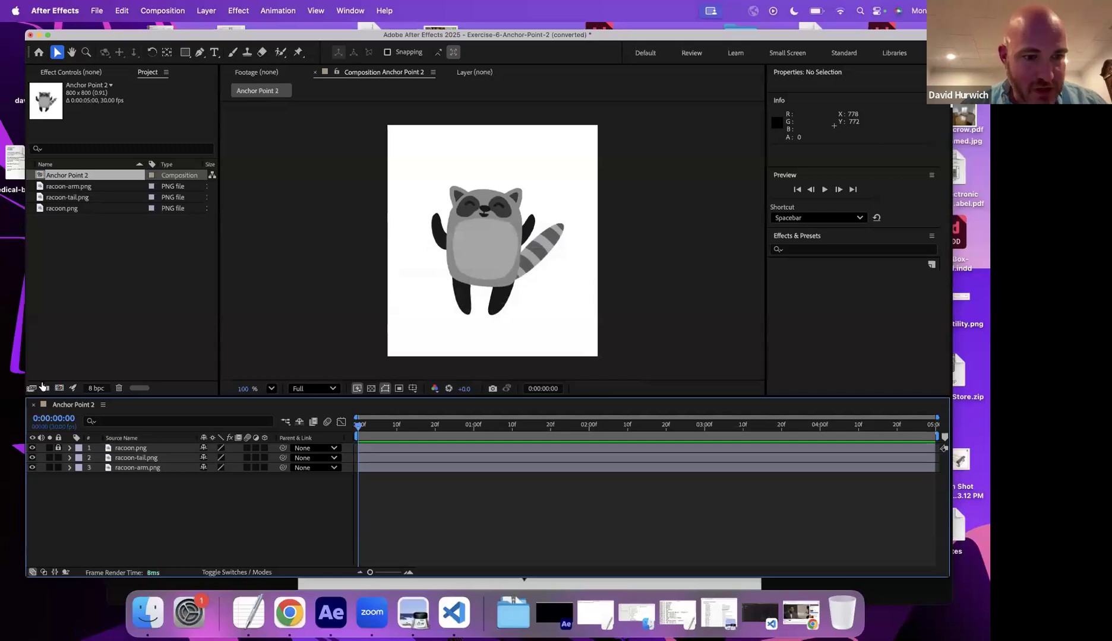
- Inspect the raccoon's body and tail layers by toggling visibility, selecting them and zooming the viewer in
{"action": "left_click", "coordinate": [33, 448]}
{"action": "left_click", "coordinate": [32, 448]}
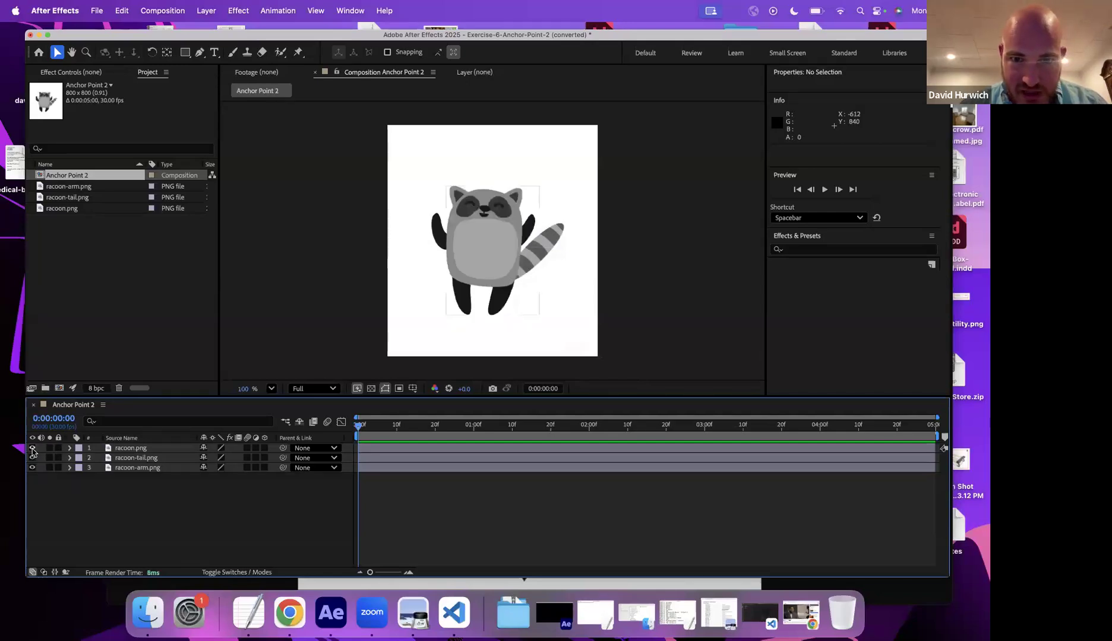
{"action": "left_click", "coordinate": [442, 245]}
{"action": "left_click", "coordinate": [536, 259]}
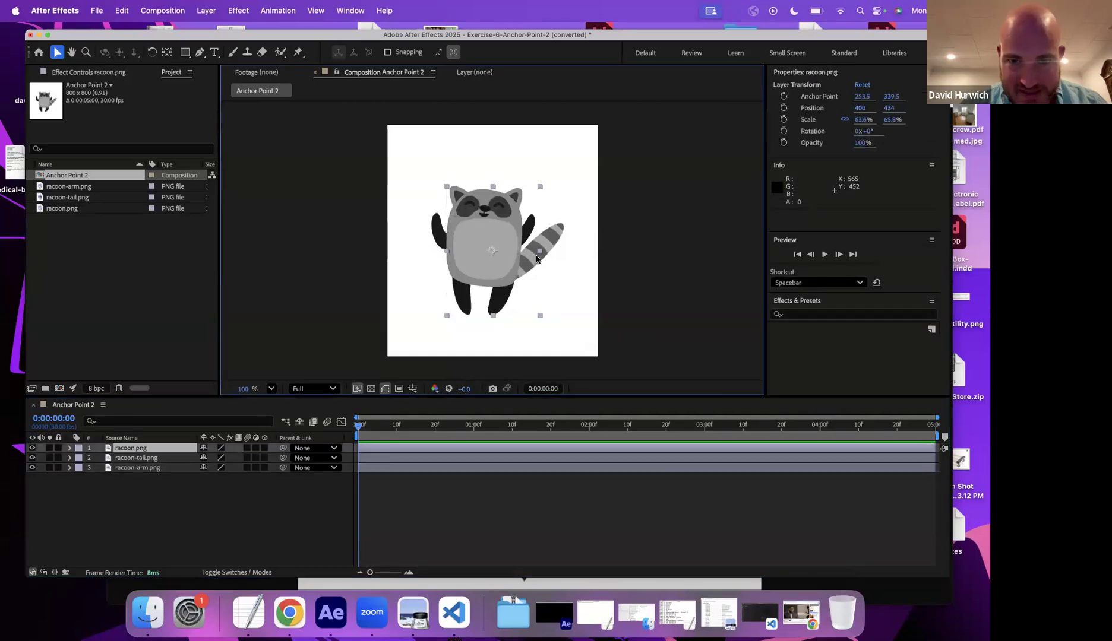
{"action": "left_click", "coordinate": [544, 245]}
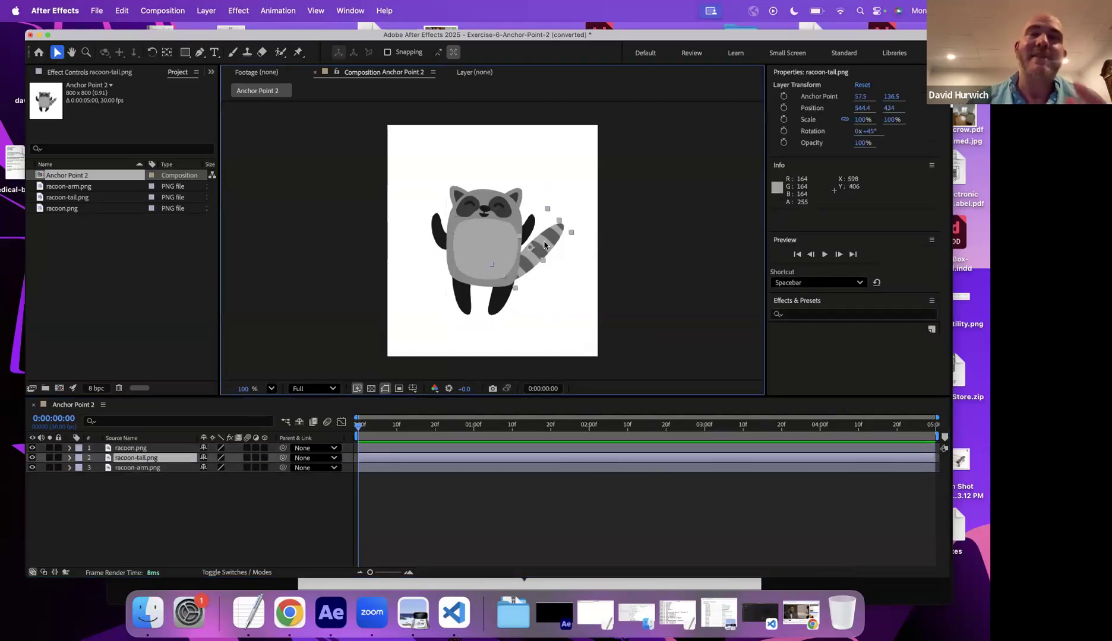
{"action": "key", "text": "period"}
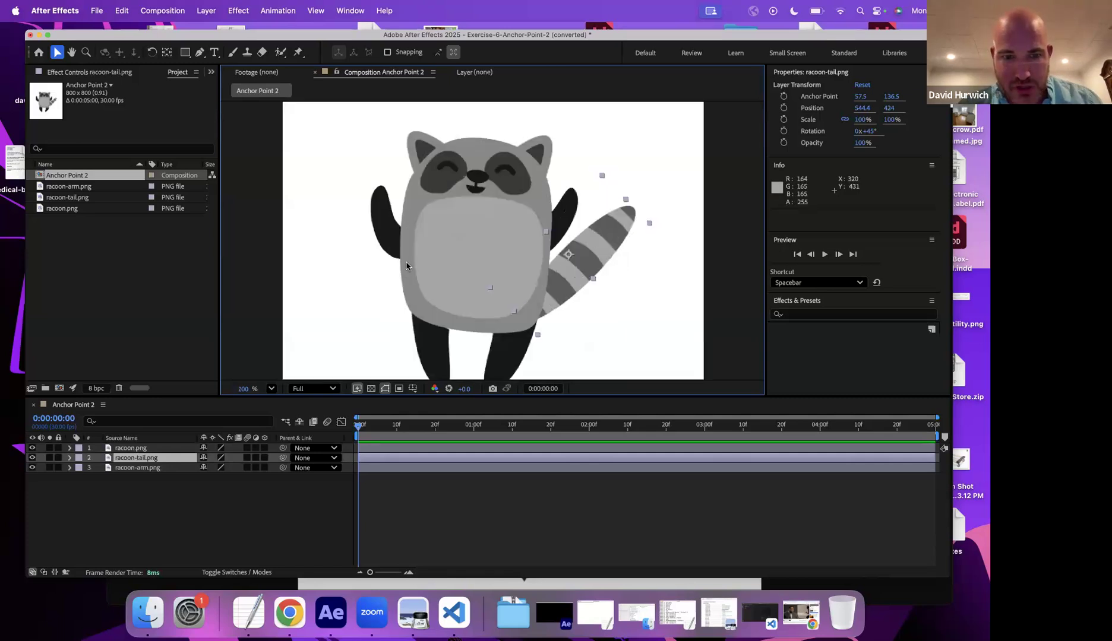
- Try rotating the raccoon's arm around its default anchor point, then undo the last rotation change
{"action": "left_click", "coordinate": [382, 221]}
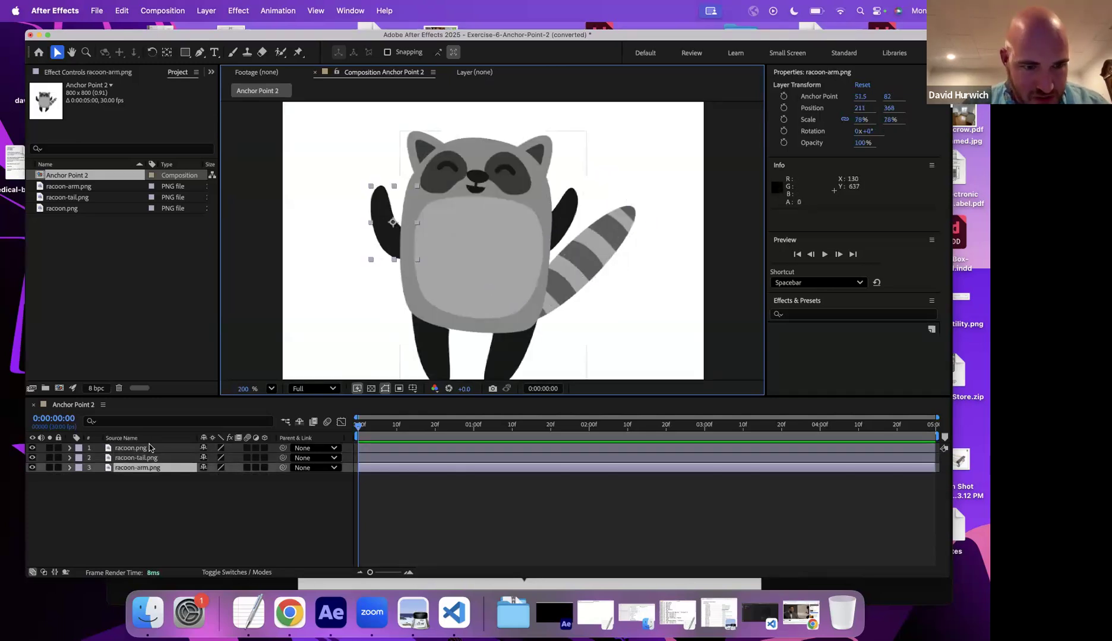
{"action": "key", "text": "r"}
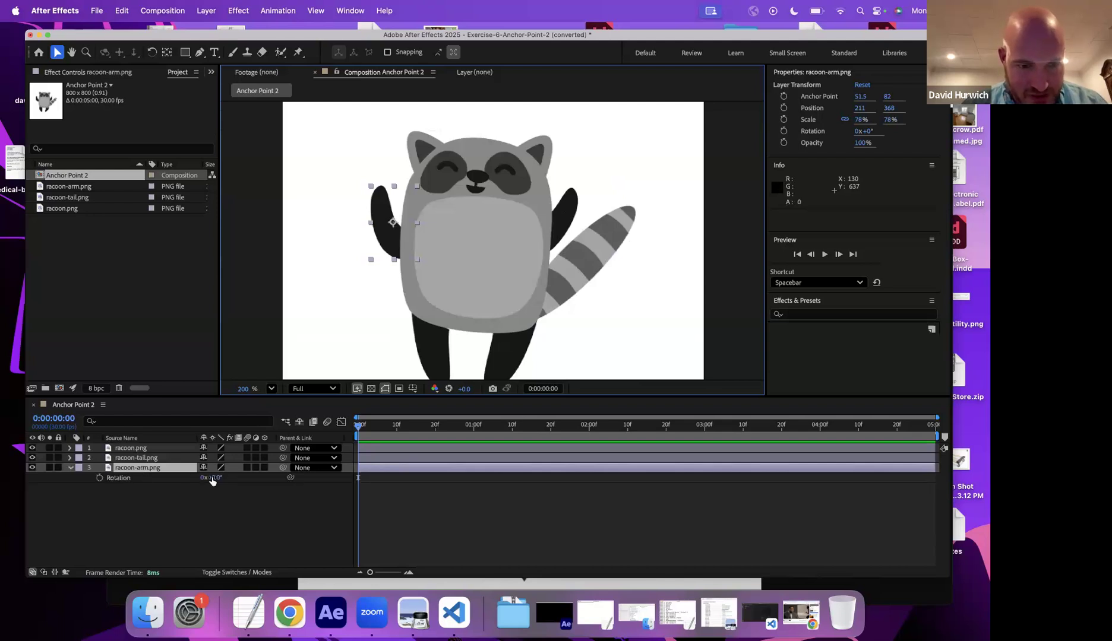
{"action": "mouse_move", "coordinate": [213, 484]}
{"action": "left_mouse_down"}
{"action": "mouse_move", "coordinate": [206, 499]}
{"action": "mouse_move", "coordinate": [231, 495]}
{"action": "left_mouse_up"}
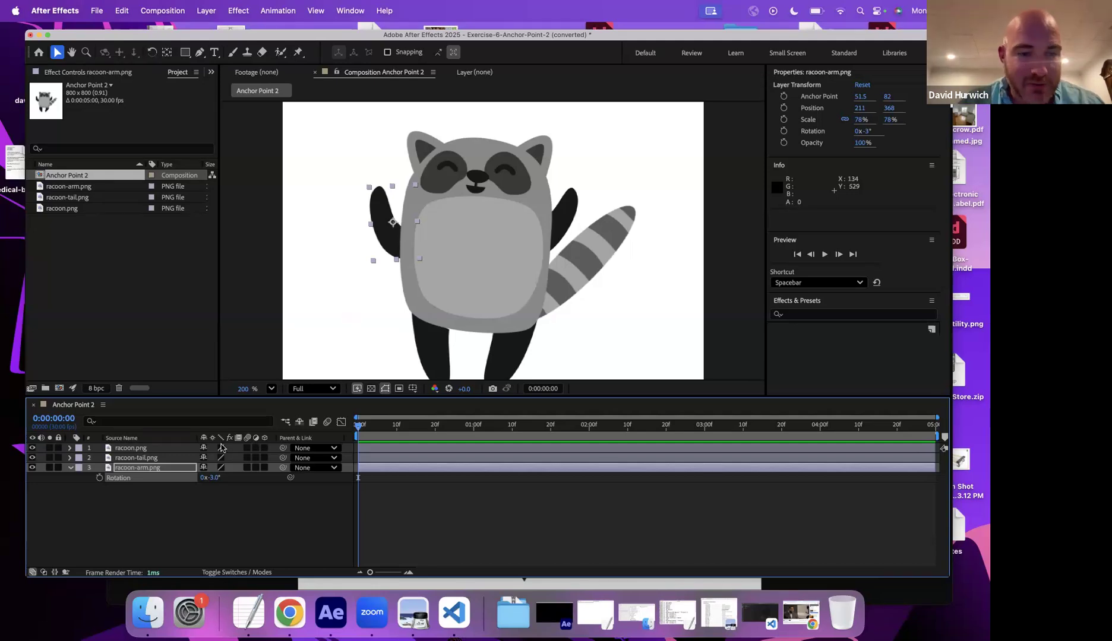
{"action": "left_click_drag", "start_coordinate": [212, 477], "coordinate": [219, 476]}
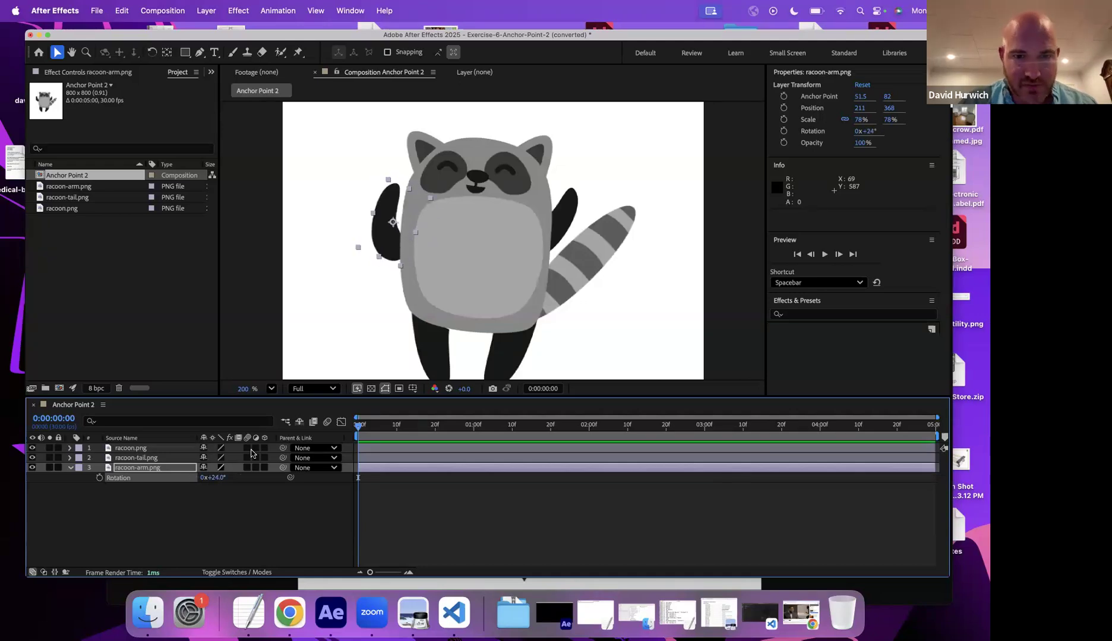
{"action": "key", "text": "super+z"}
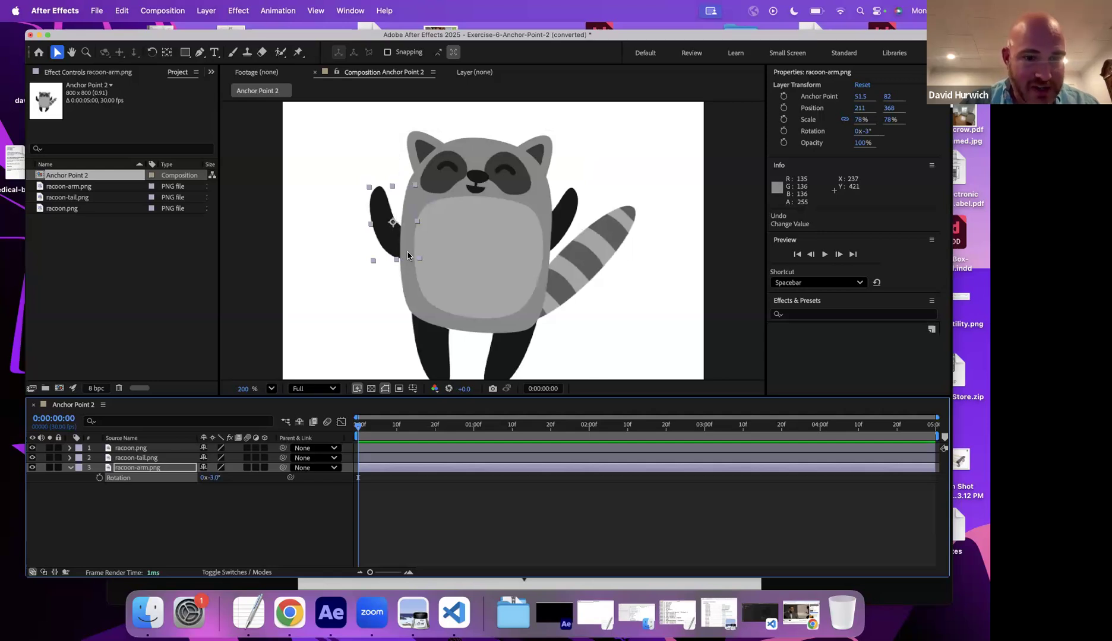
- Move the arm's anchor point down to the shoulder with the Pan Behind tool, soloing the arm to check
{"action": "left_click", "coordinate": [167, 53]}
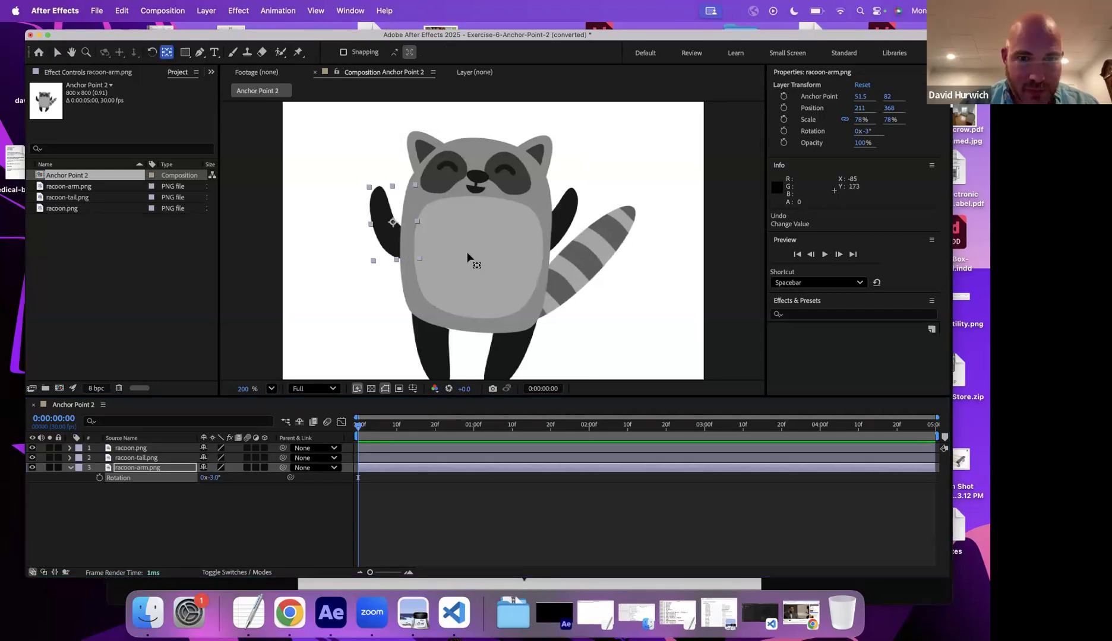
{"action": "left_click_drag", "start_coordinate": [392, 223], "coordinate": [406, 247]}
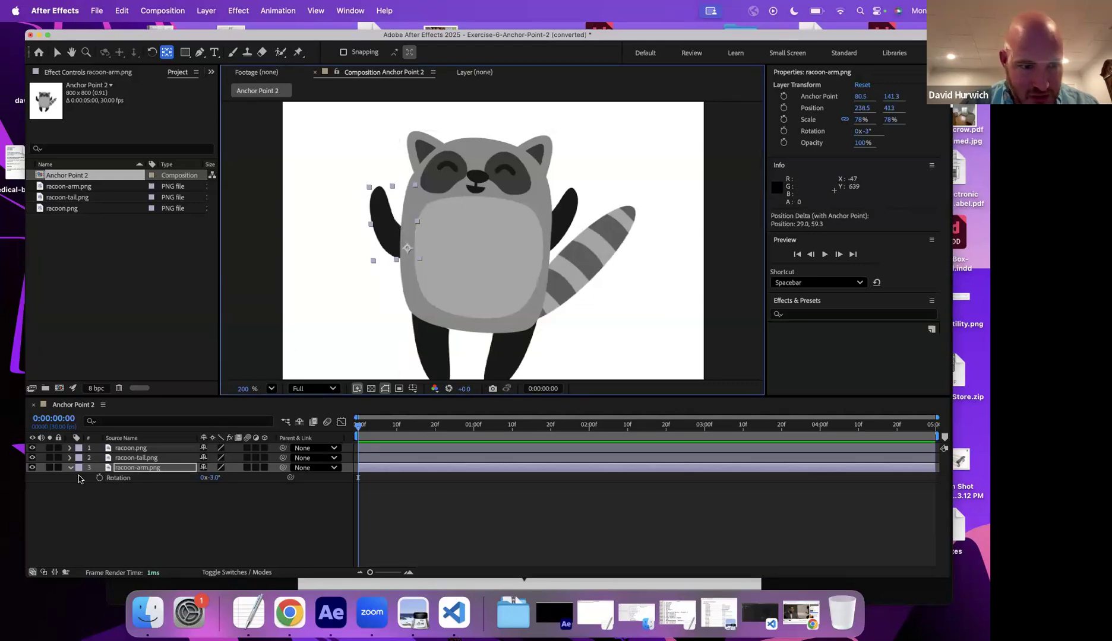
{"action": "left_click", "coordinate": [50, 468]}
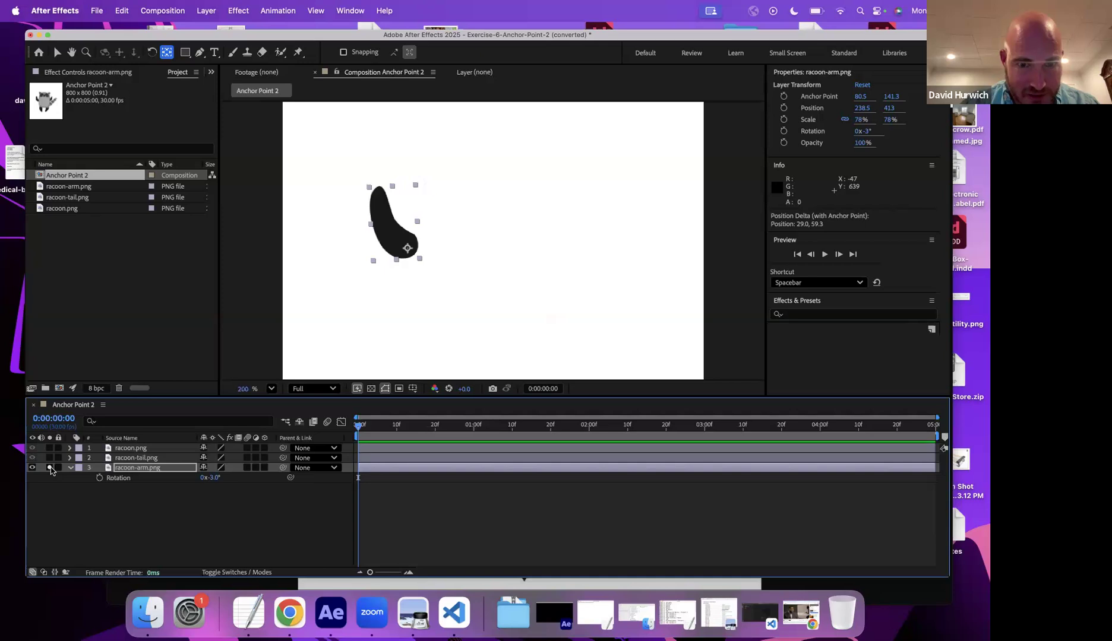
{"action": "left_click", "coordinate": [50, 468]}
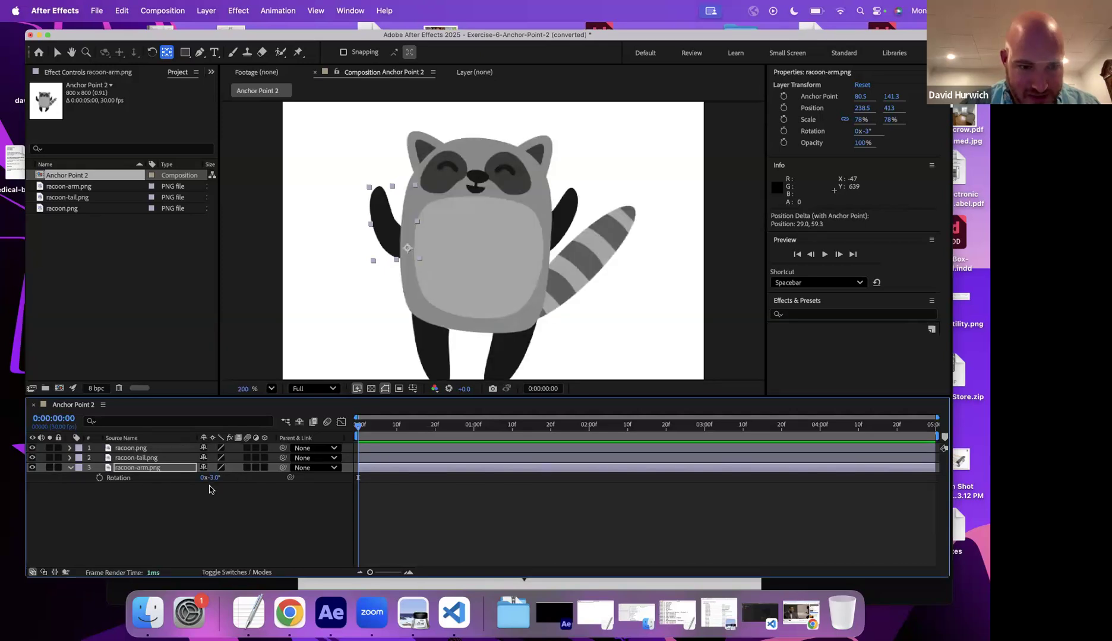
- Set the arm's rotation to 0° and add a rotation keyframe at the start
{"action": "left_click", "coordinate": [215, 478]}
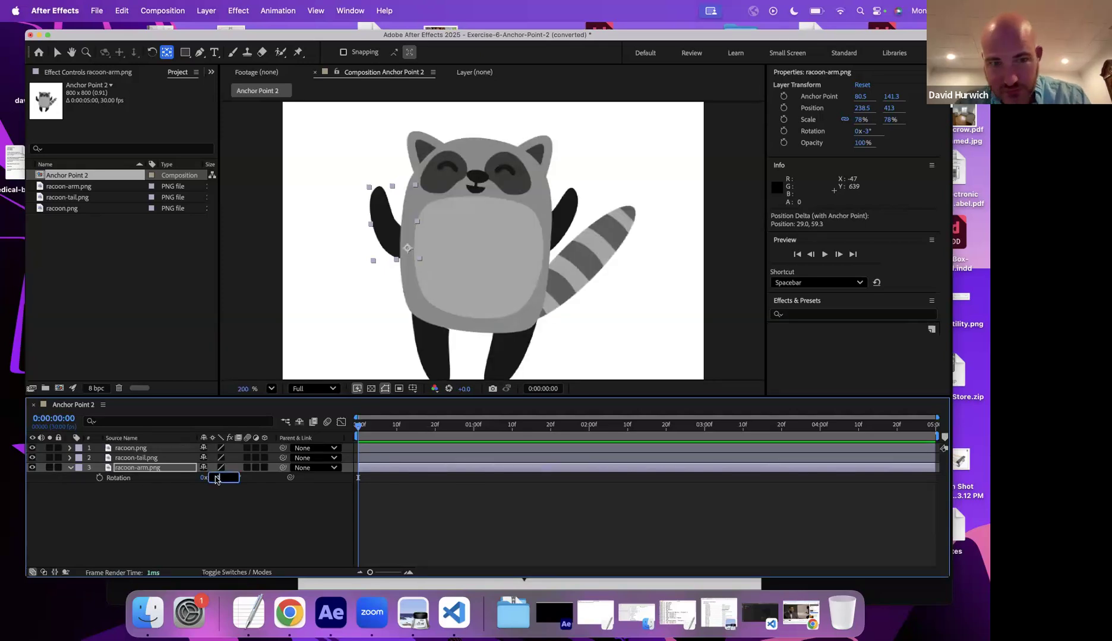
{"action": "type", "text": "0"}
{"action": "key", "text": "Return"}
{"action": "key", "text": "alt+shift+r"}
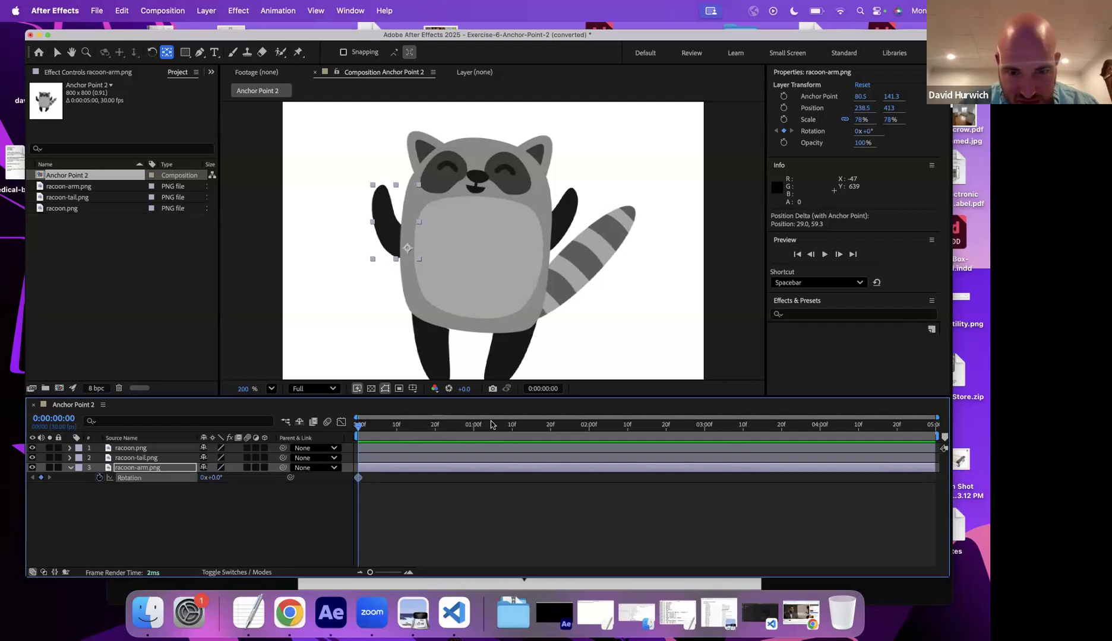
- At 0:00:02:00 set the arm's rotation to -100° and play the arm wave
{"action": "left_click", "coordinate": [590, 428]}
{"action": "left_click_drag", "start_coordinate": [215, 477], "coordinate": [172, 495]}
{"action": "key", "text": "space"}
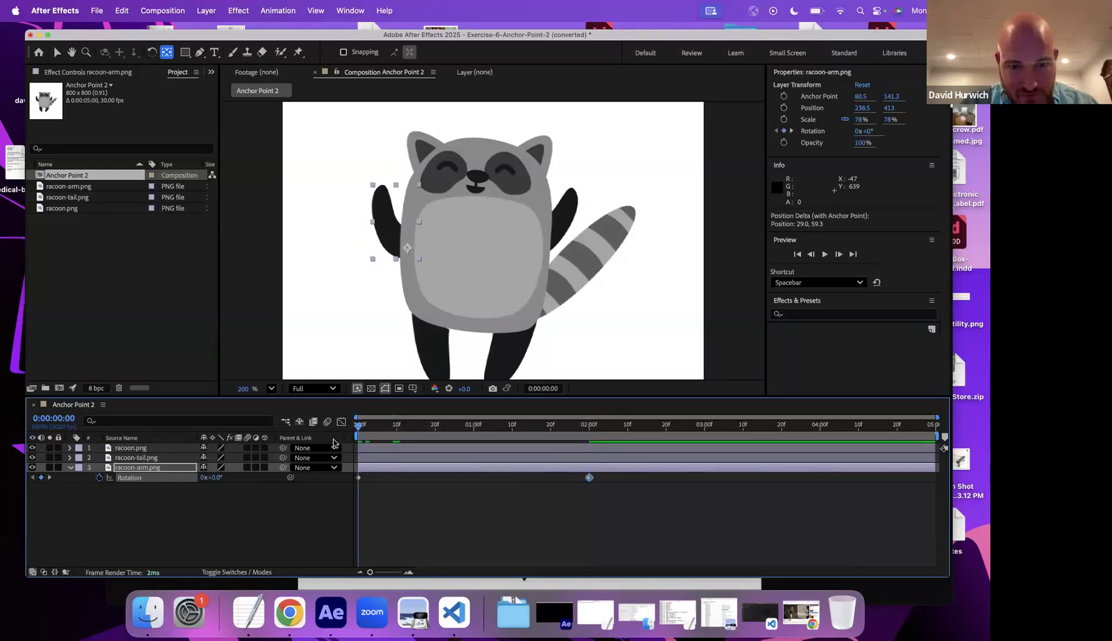
{"action": "key", "text": "space"}
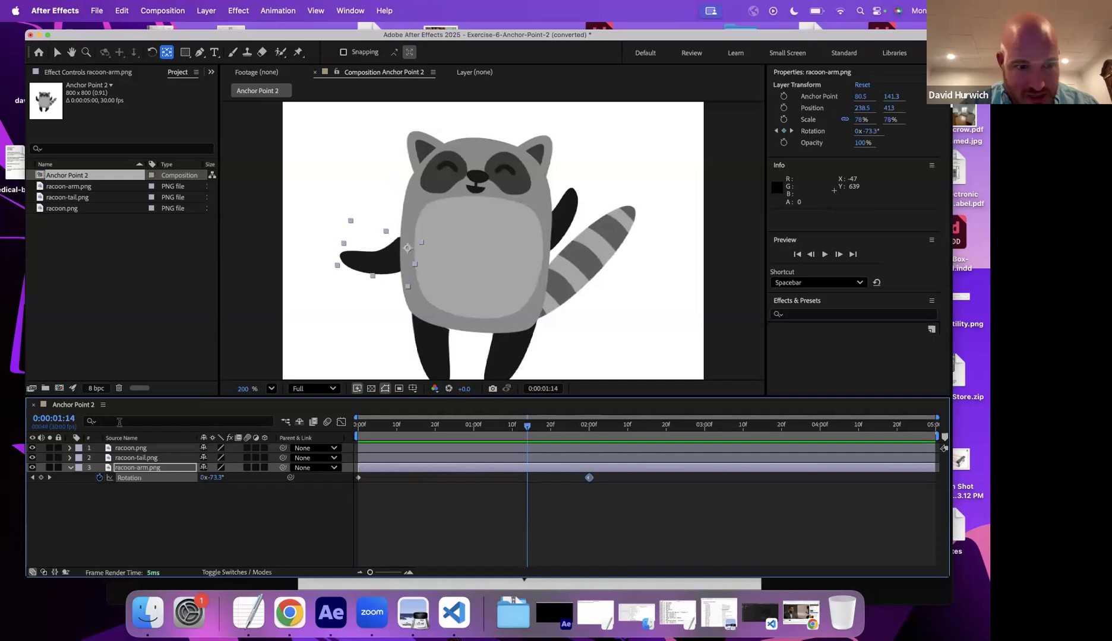
- Try rotating the tail around its default anchor point at the start, then undo the change
{"action": "left_click", "coordinate": [135, 458]}
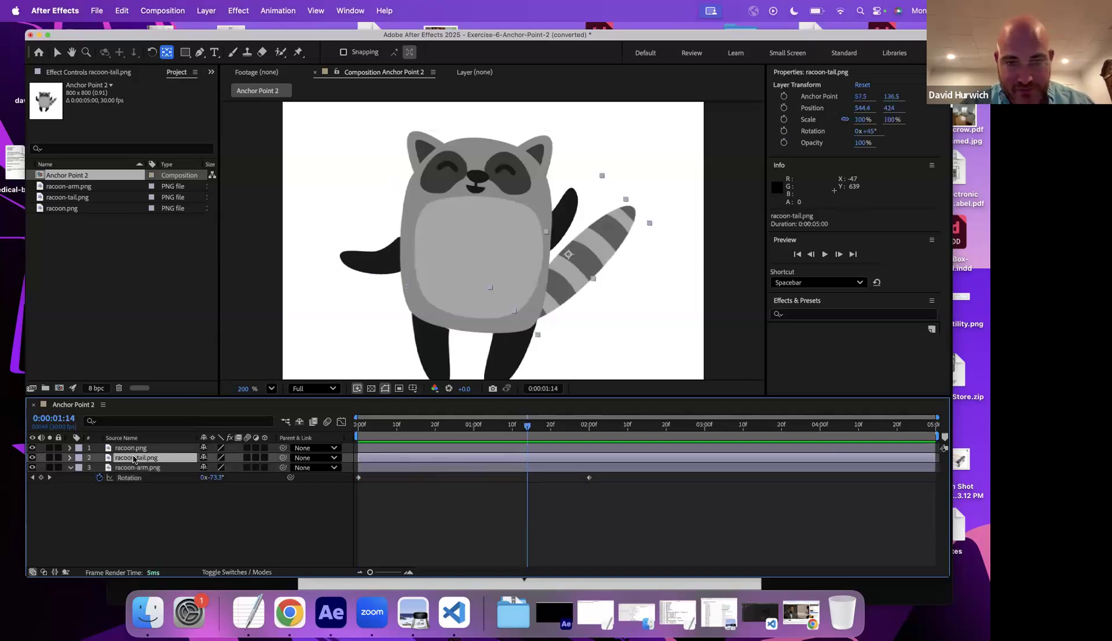
{"action": "key", "text": "r"}
{"action": "left_click_drag", "start_coordinate": [387, 427], "coordinate": [334, 439]}
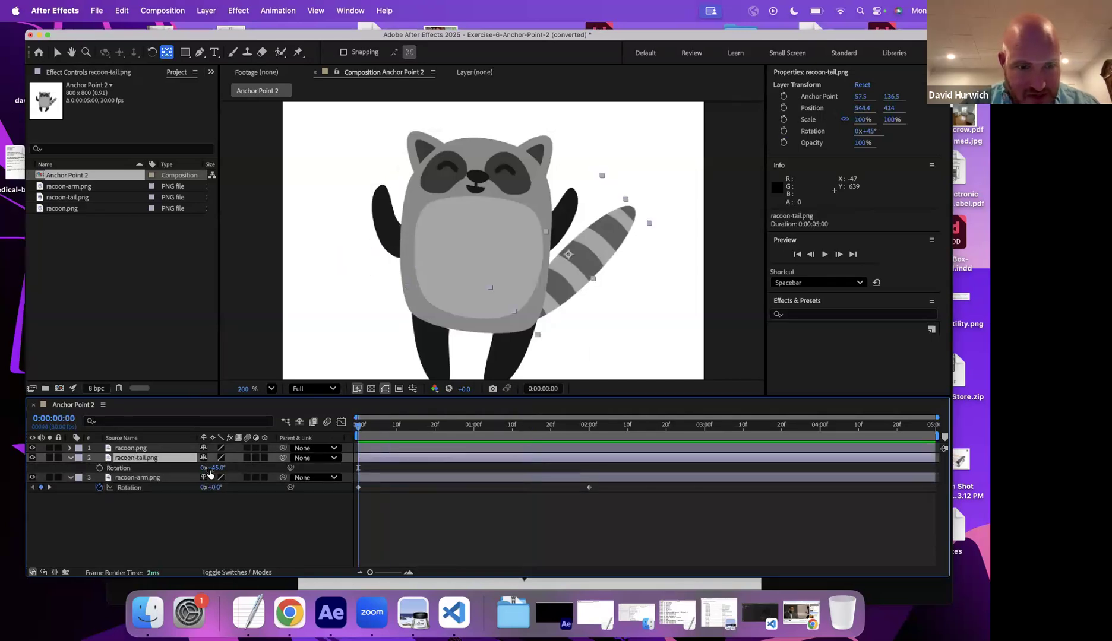
{"action": "mouse_move", "coordinate": [214, 469]}
{"action": "left_mouse_down"}
{"action": "mouse_move", "coordinate": [184, 472]}
{"action": "mouse_move", "coordinate": [198, 473]}
{"action": "left_mouse_up"}
{"action": "key", "text": "super+z"}
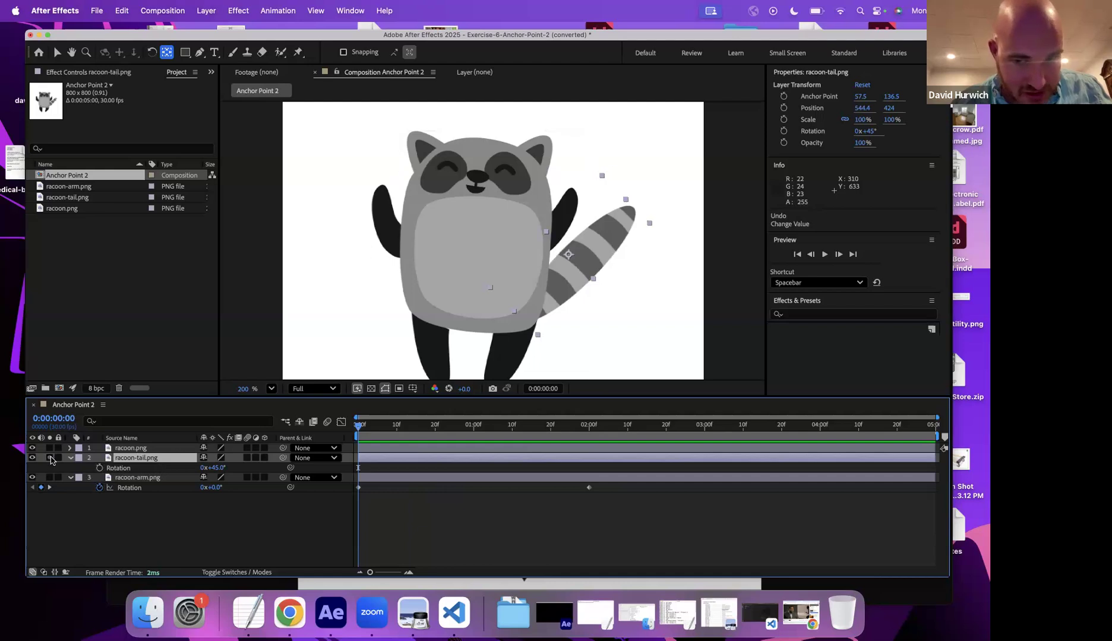
- Move the tail's anchor point to its base with the Pan Behind tool, soloing the tail layer while placing it
{"action": "left_click", "coordinate": [50, 458]}
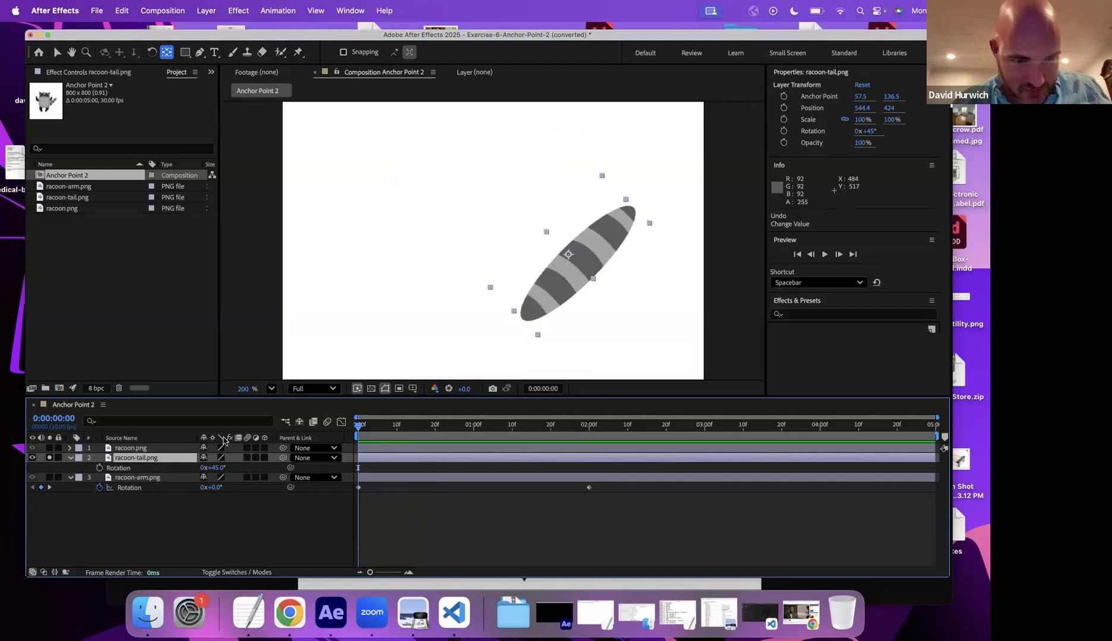
{"action": "left_click_drag", "start_coordinate": [568, 255], "coordinate": [528, 316]}
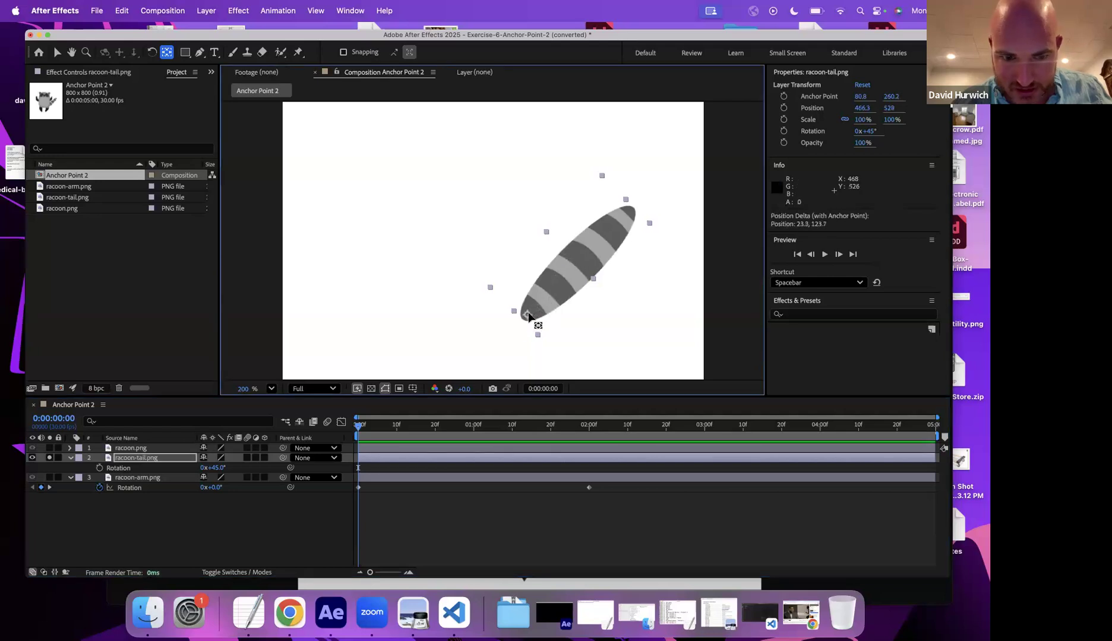
{"action": "left_click", "coordinate": [50, 458]}
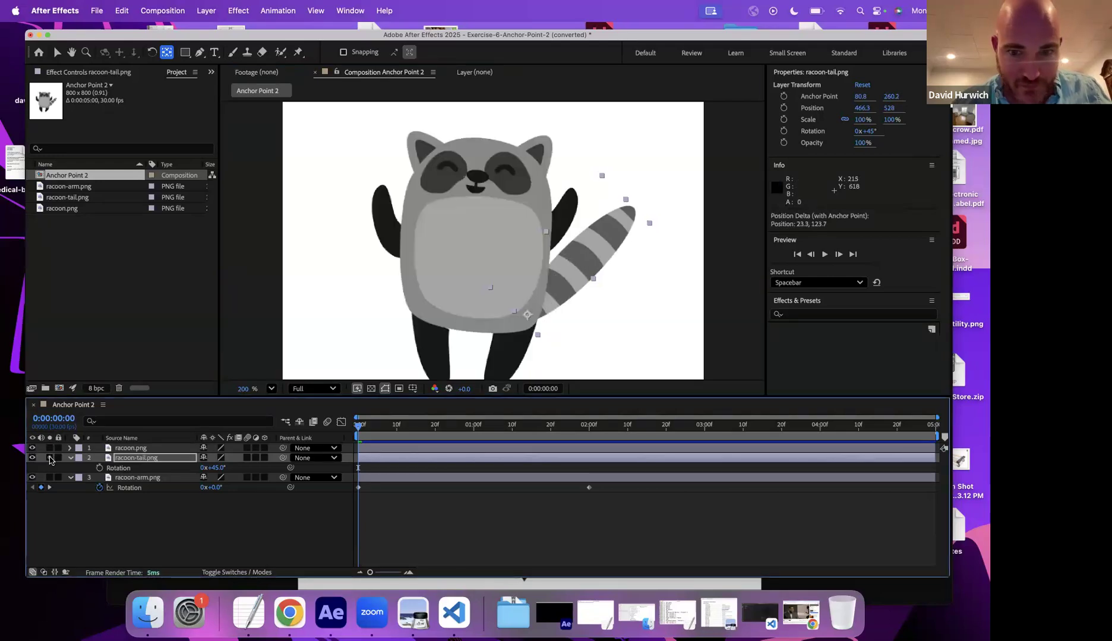
- Keyframe the tail's rotation at the start, increase it at 0:00:02:00, and play the tail swing
{"action": "left_click", "coordinate": [100, 468]}
{"action": "left_click", "coordinate": [588, 425]}
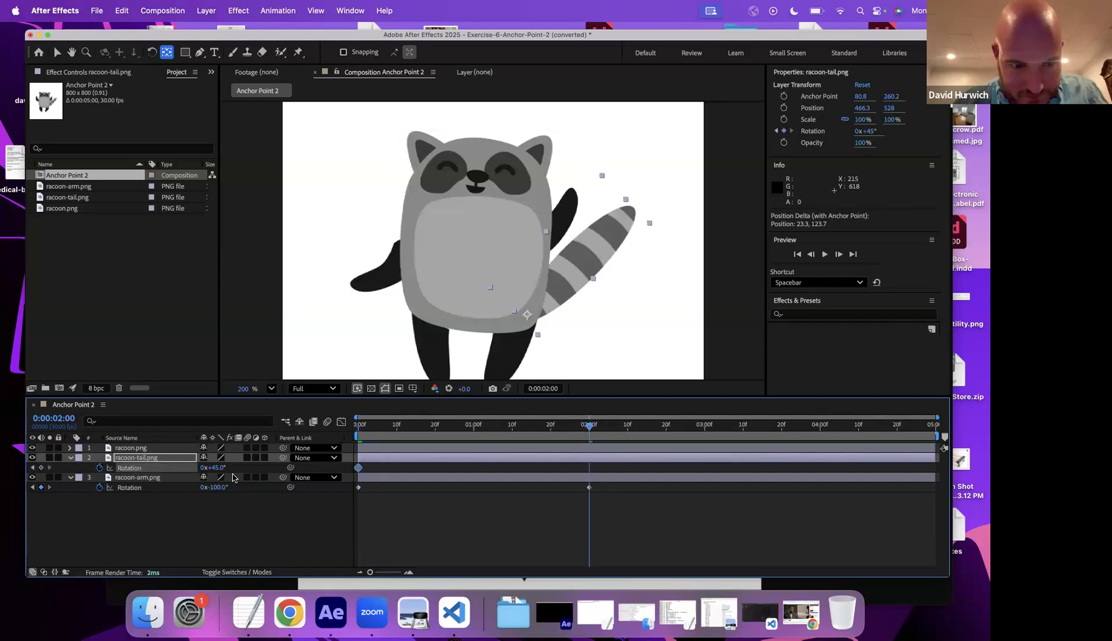
{"action": "left_click_drag", "start_coordinate": [211, 468], "coordinate": [224, 468]}
{"action": "key", "text": "space"}
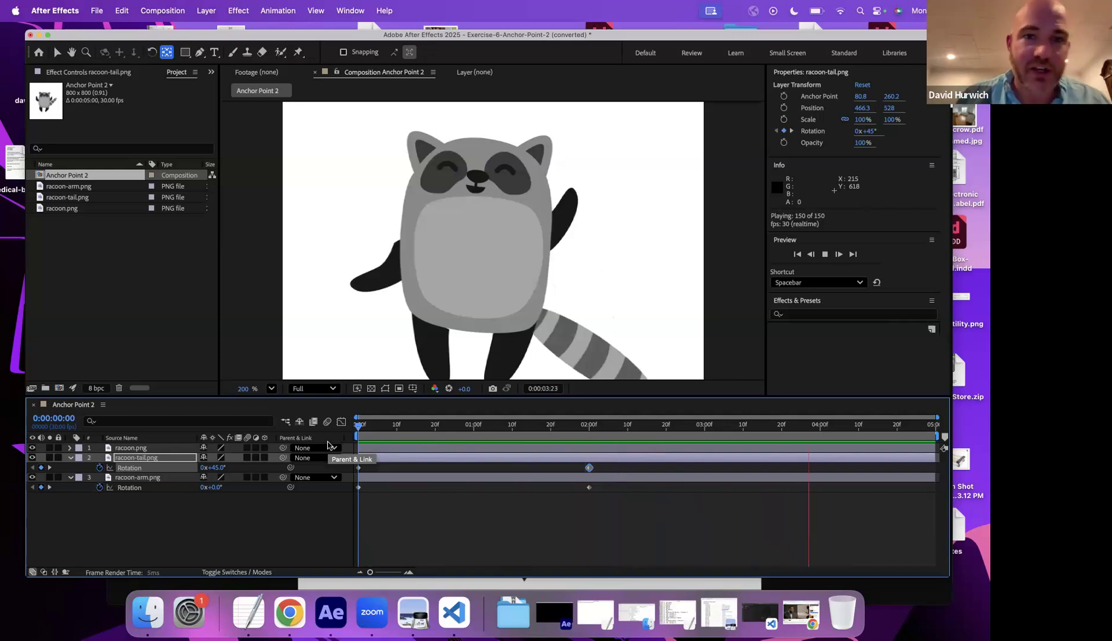
- Save the project as Exercise-6-Anchor-Point-2 (converted) in the Drill Exercises folder
{"action": "key", "text": "super+s"}
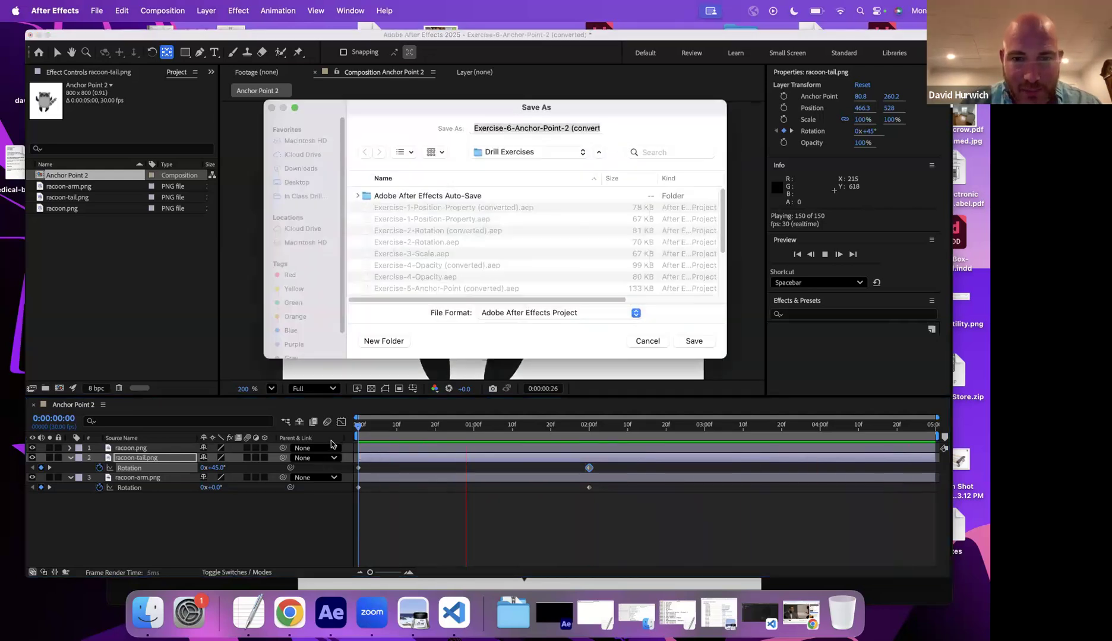
{"action": "left_click", "coordinate": [693, 342]}
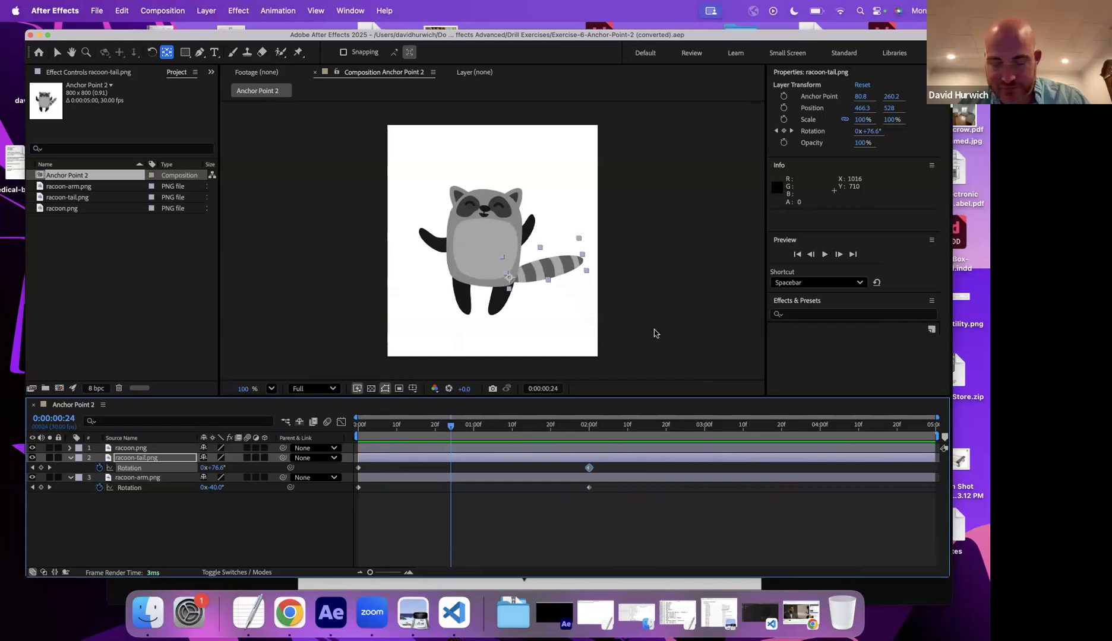
- Open the Exercise-7-Vector.aep project and accept the version conversion notice
{"action": "key", "text": "super+o"}
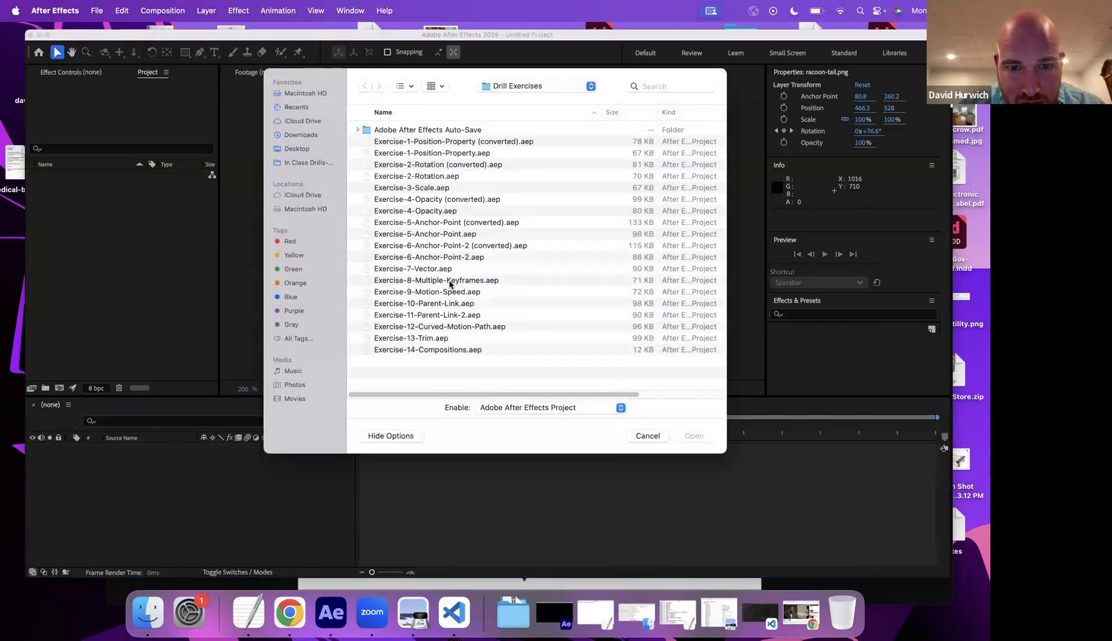
{"action": "double_click", "coordinate": [442, 271]}
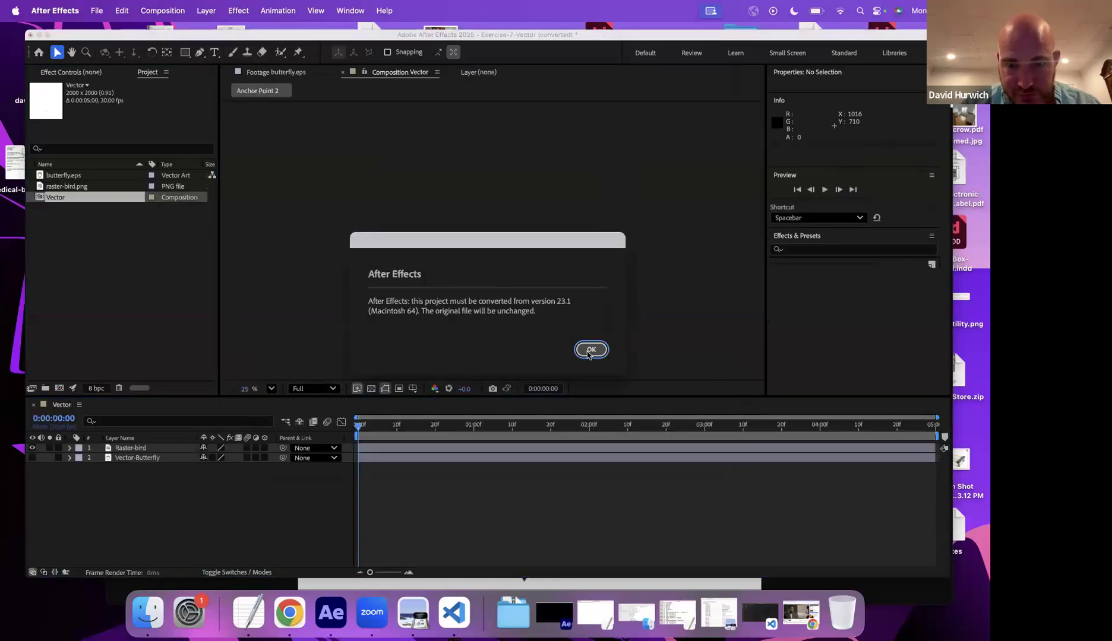
{"action": "left_click", "coordinate": [588, 354]}
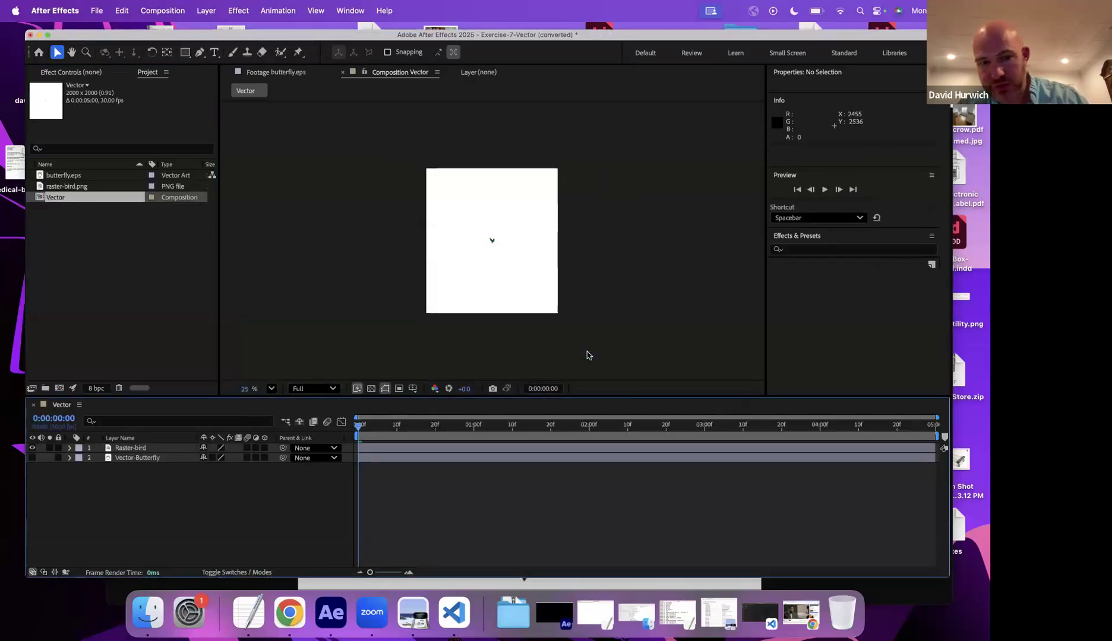
- Save the converted project as Exercise-7-Vector (converted).aep in the Drill Exercises folder
{"action": "key", "text": "period"}
{"action": "key", "text": "super+shift+s"}
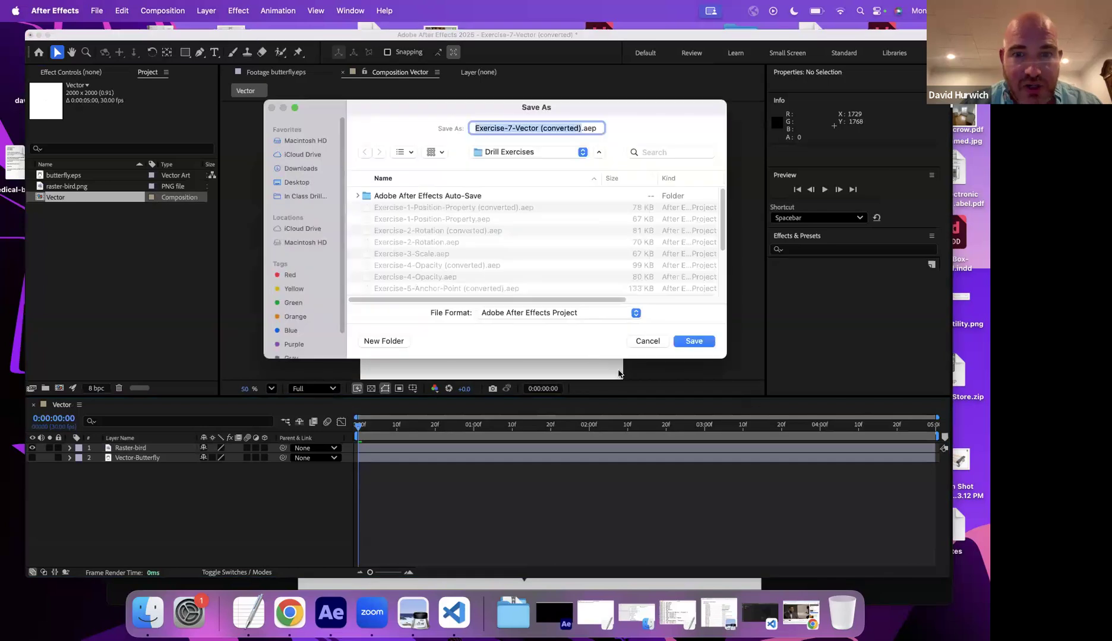
{"action": "left_click", "coordinate": [692, 342]}
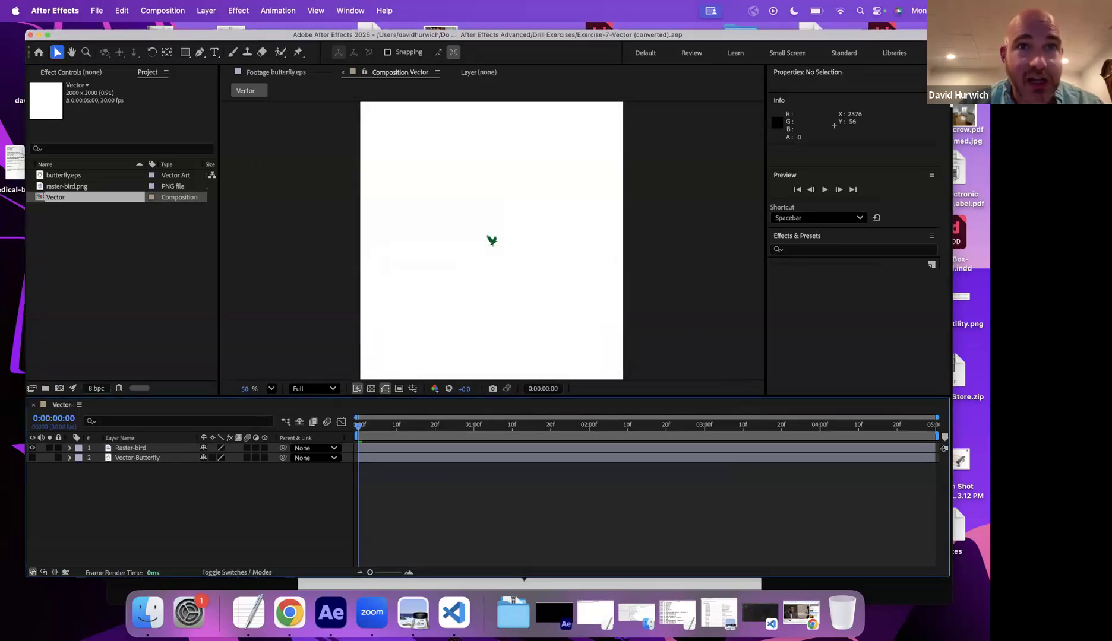
- Switch to Finder and open the Drill Exercises folder inside In Class Drills- After Effects Advanced
{"action": "left_click", "coordinate": [158, 607]}
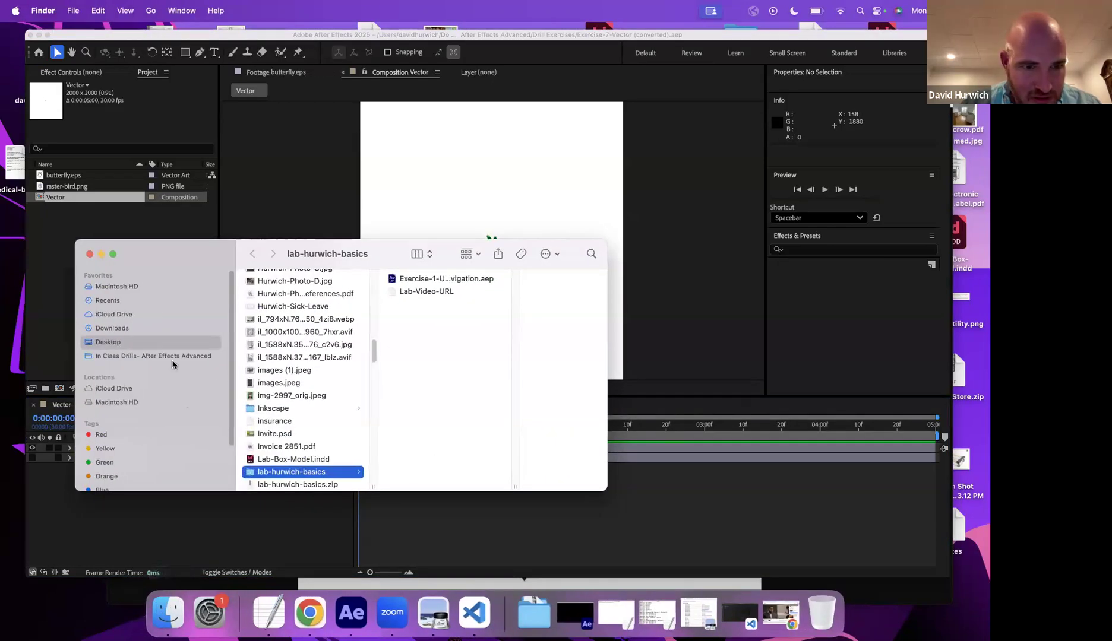
{"action": "left_click", "coordinate": [172, 358]}
{"action": "double_click", "coordinate": [275, 297]}
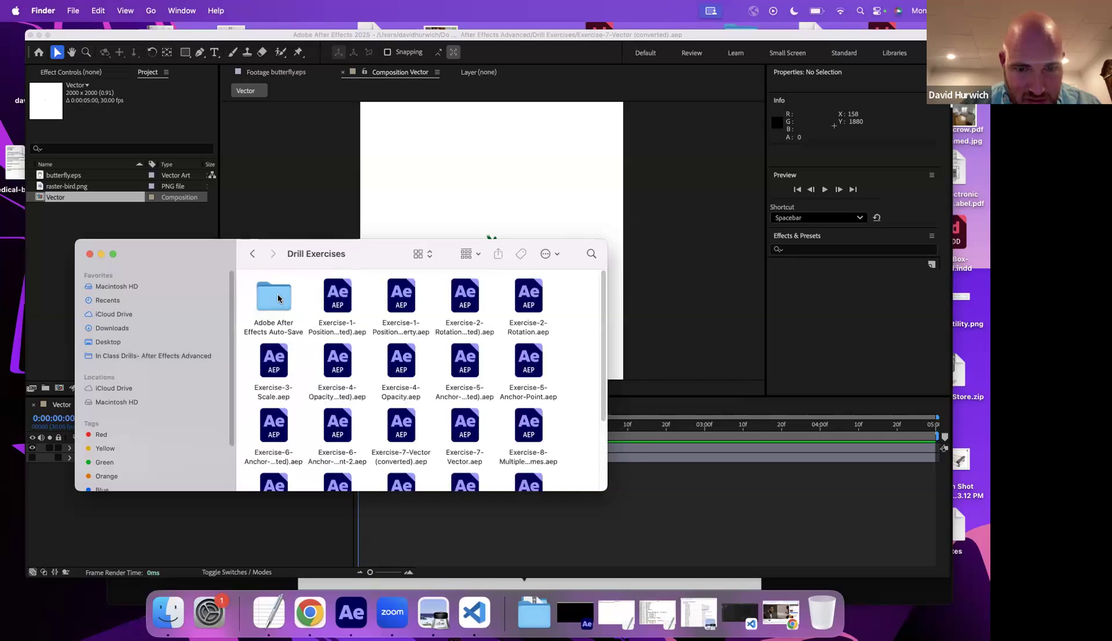
- Show the Drill Exercises folder as a list and widen the Name column to read full file names
{"action": "left_click", "coordinate": [421, 251]}
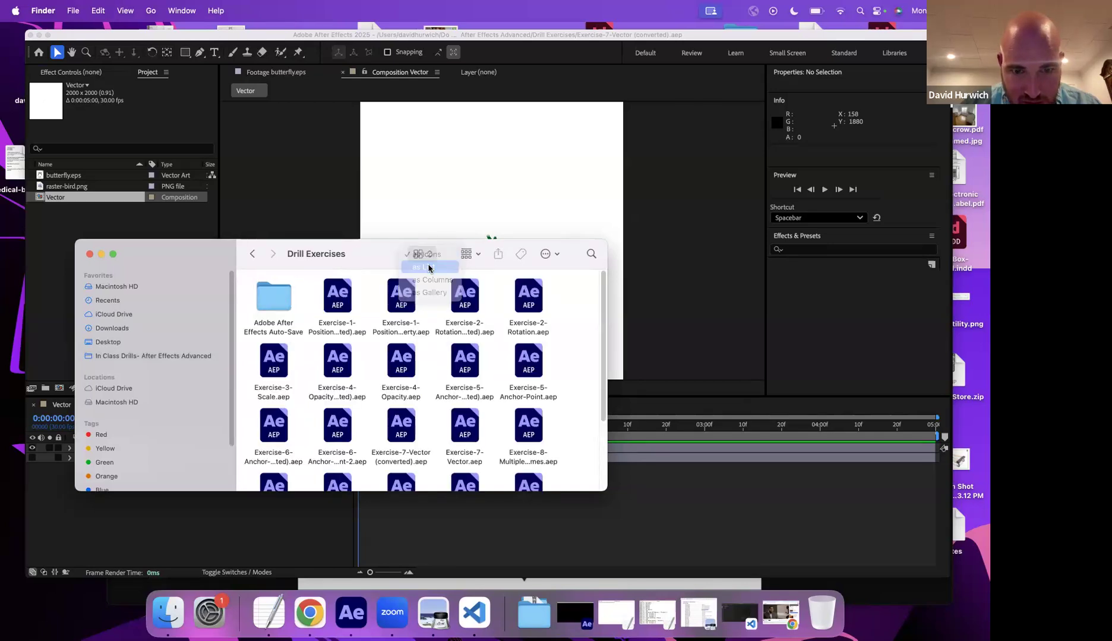
{"action": "left_click", "coordinate": [427, 270]}
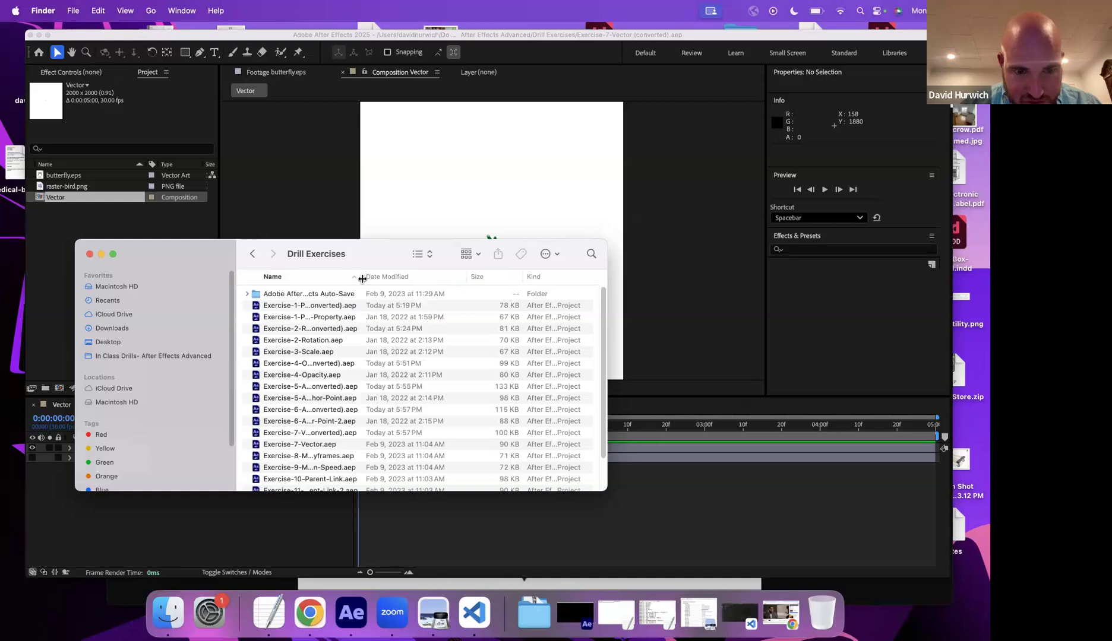
{"action": "left_click_drag", "start_coordinate": [362, 279], "coordinate": [436, 278]}
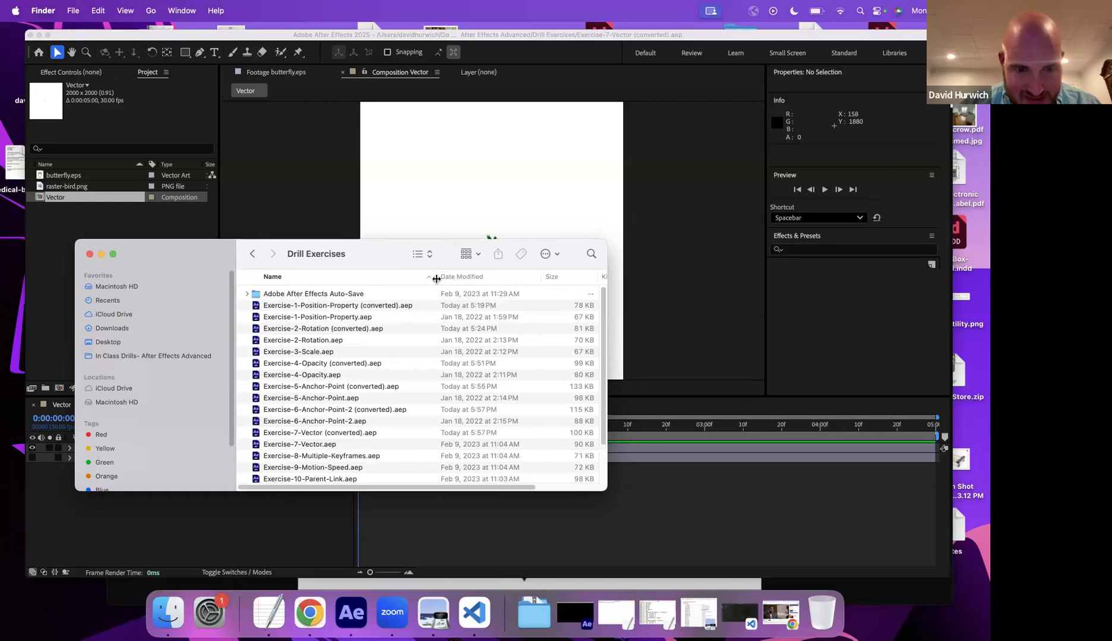